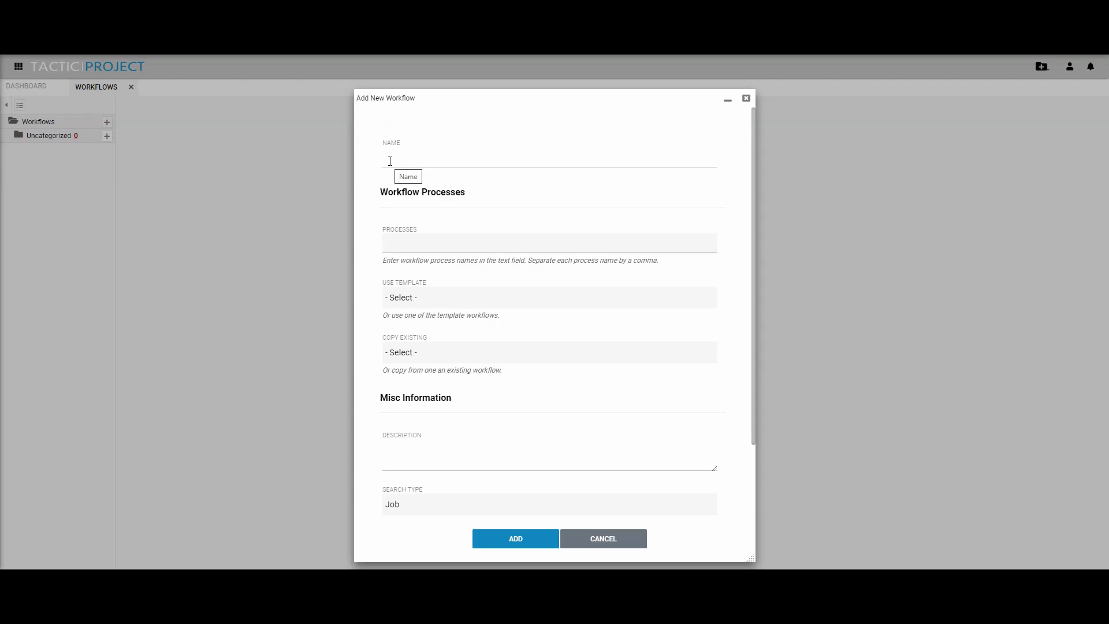
Step: Name the new workflow "Corporate Training Workflow"
click(390, 161)
text(Corporate Trainin)
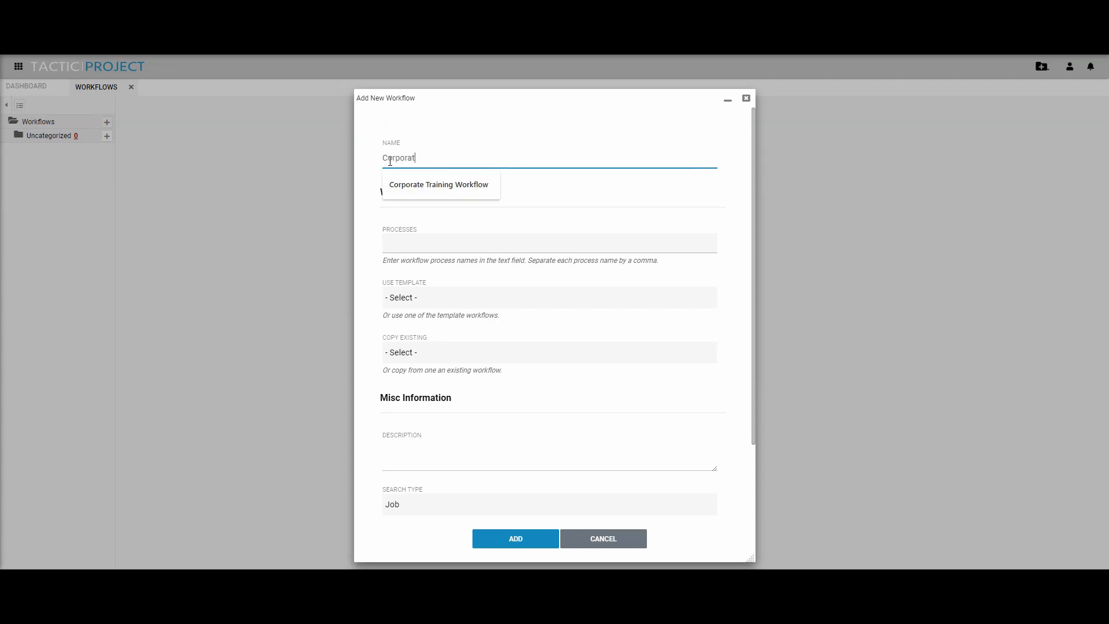
text(g Workflow)
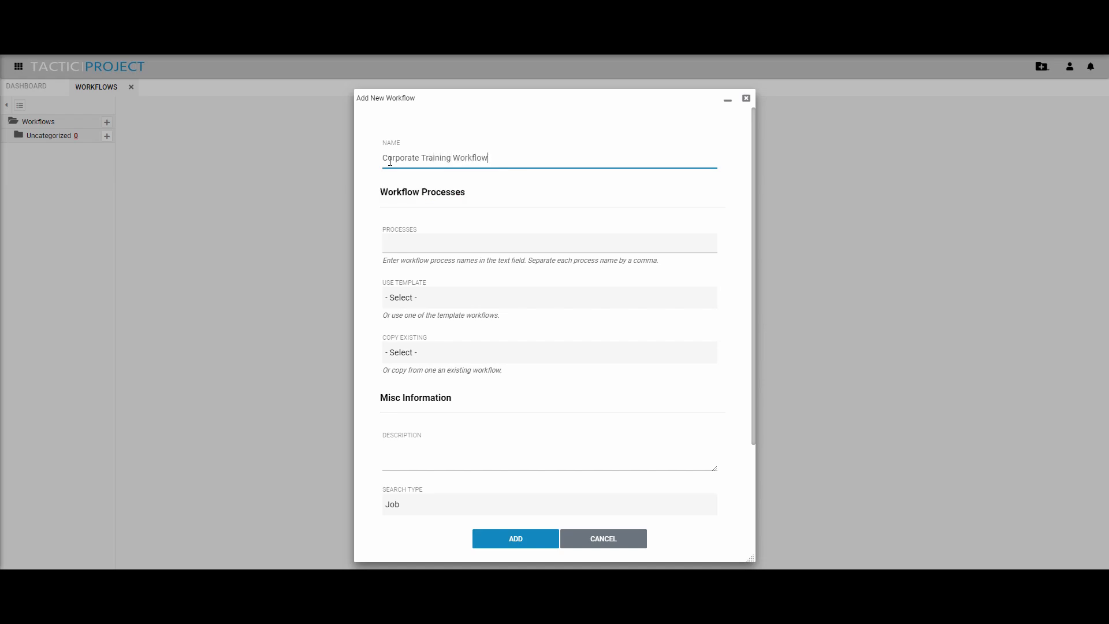
Step: Create the workflow with processes "Trainer submits 1st draft", "Reviewer returns comments" and "Trainer submits final draft", and open it
key(Tab)
text(Trainer submits 1st draft,)
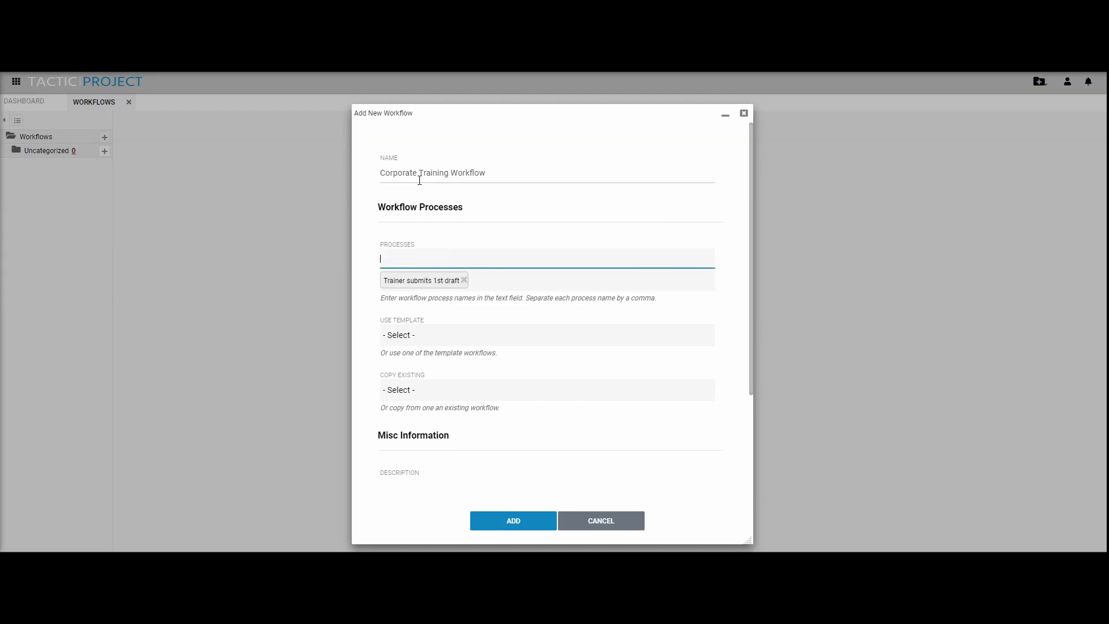
text(Reviewer returns comments,)
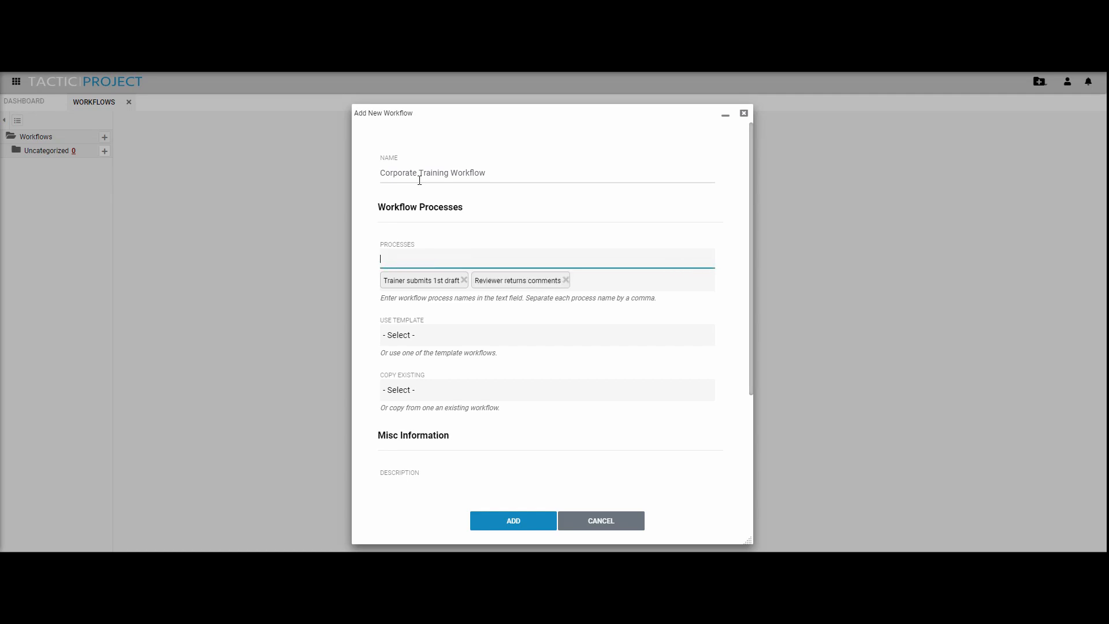
text(Trainer submits final draft,)
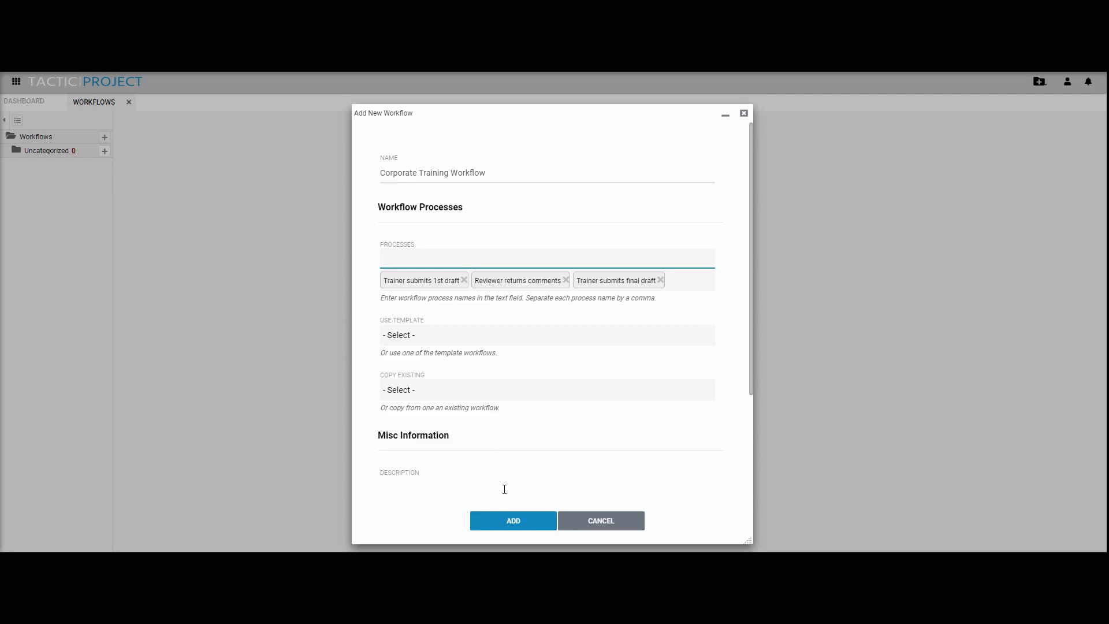
click(514, 526)
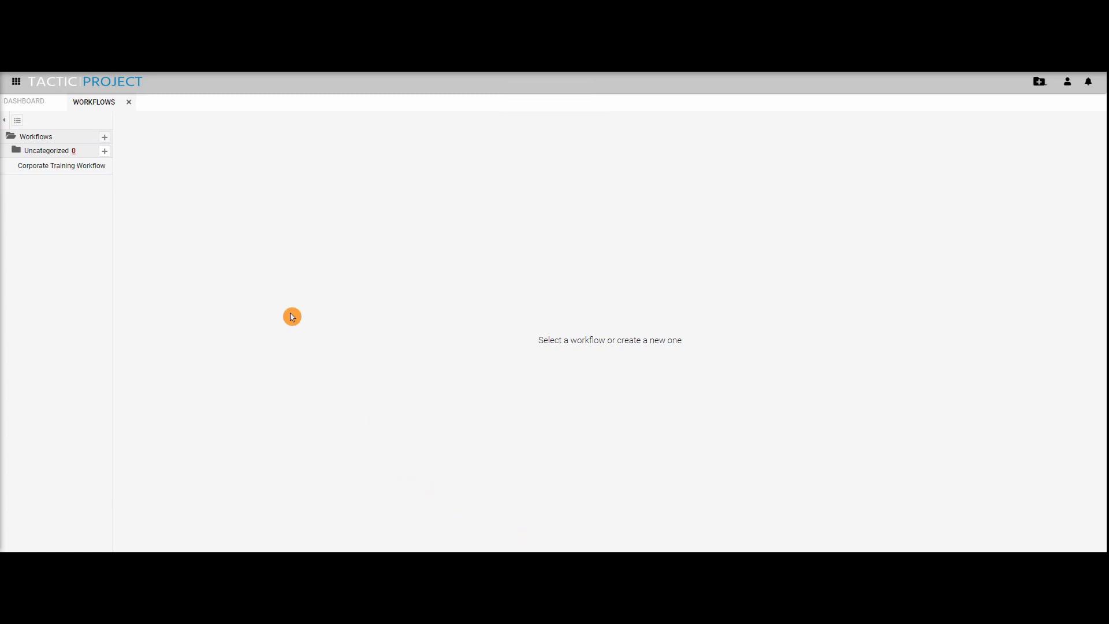
click(77, 172)
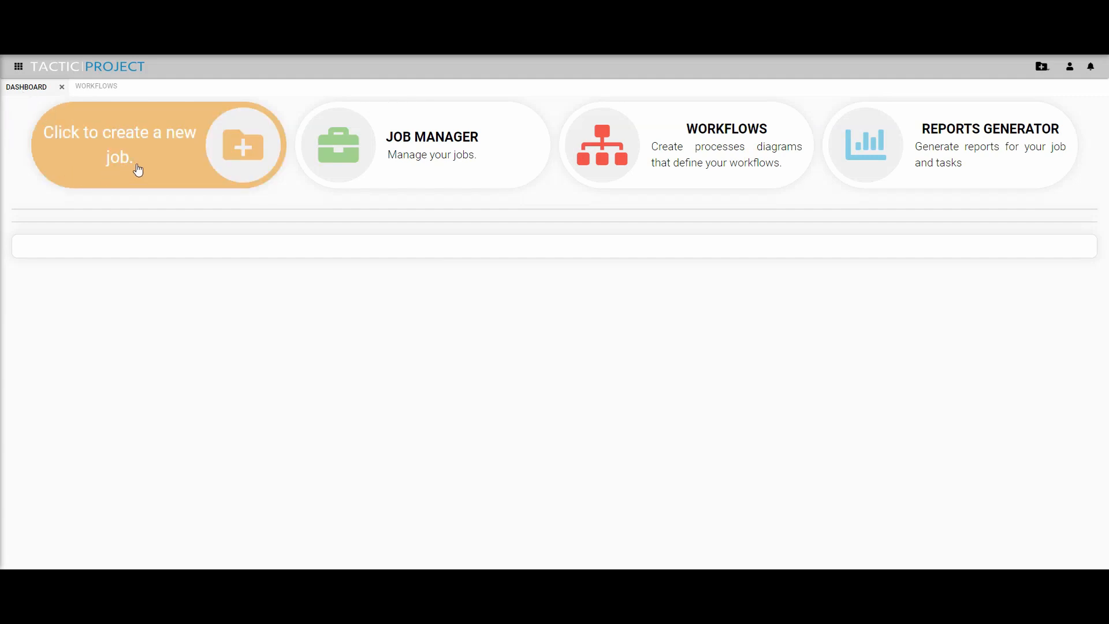
Step: Start a new job from the dashboard and title it "Training Content & Approval"
click(160, 153)
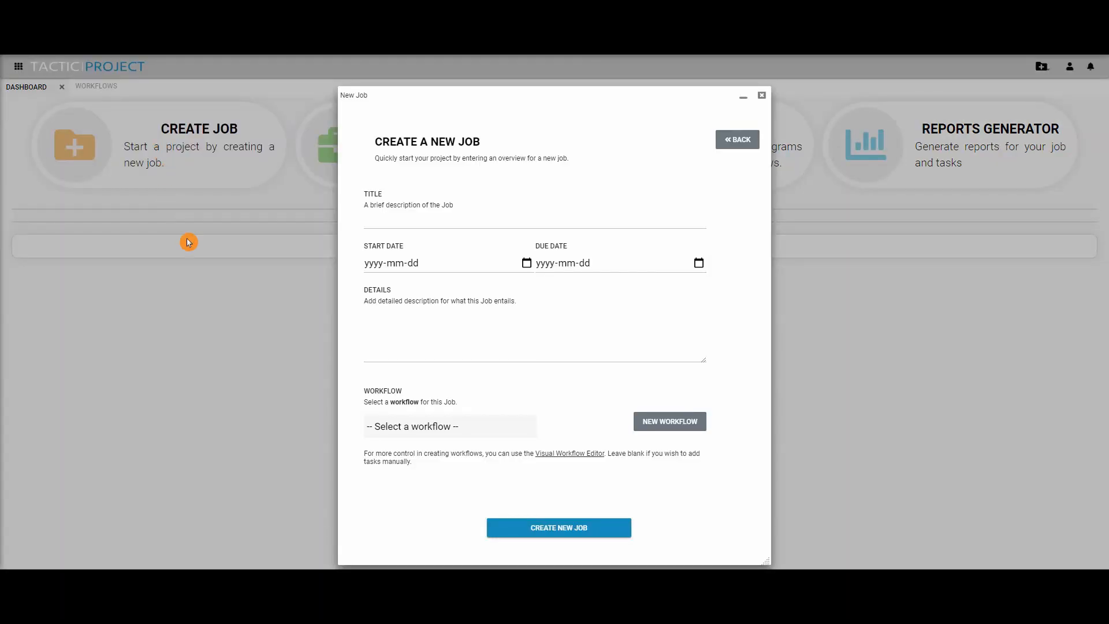
click(379, 214)
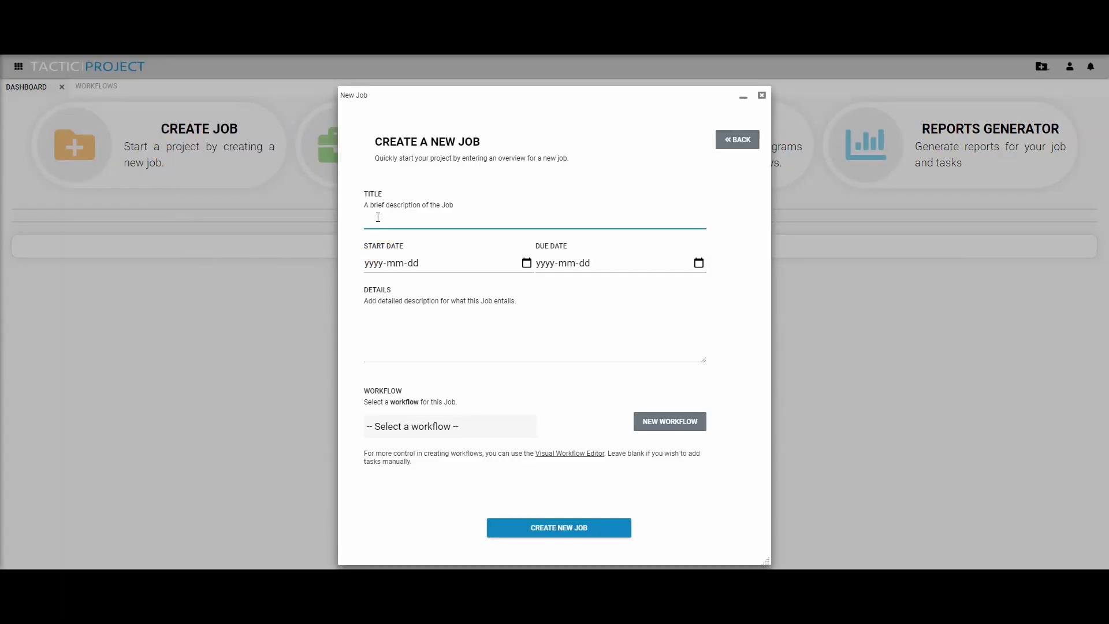
text(Training Content & Approval)
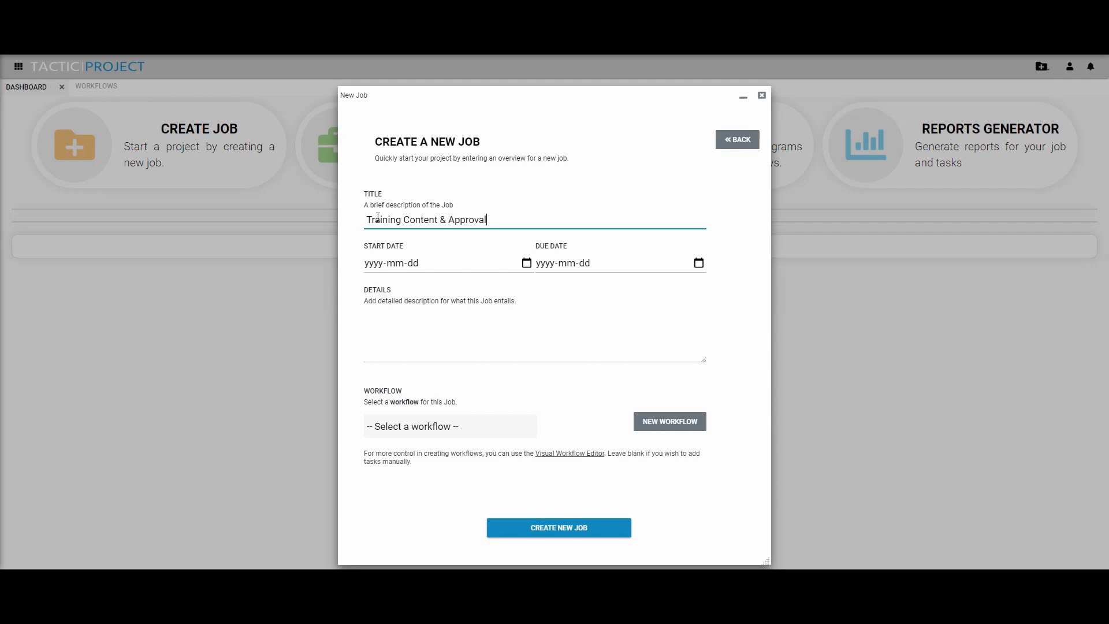
Step: Set the job's start date to 2021-01-29 and its due date to 2021-02-05
click(380, 249)
click(408, 263)
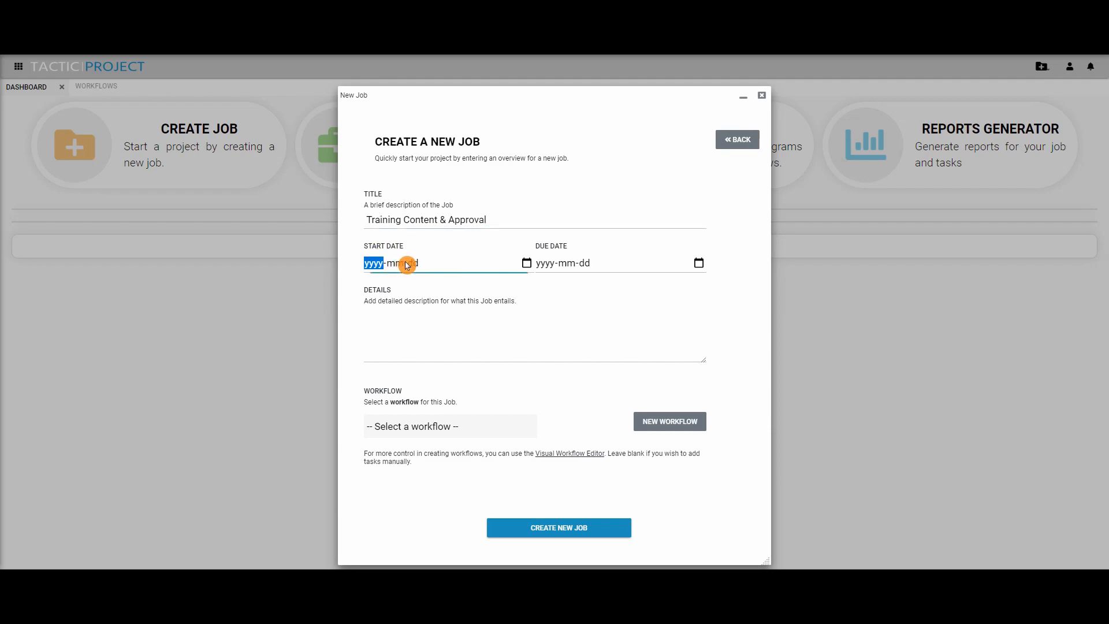
click(528, 263)
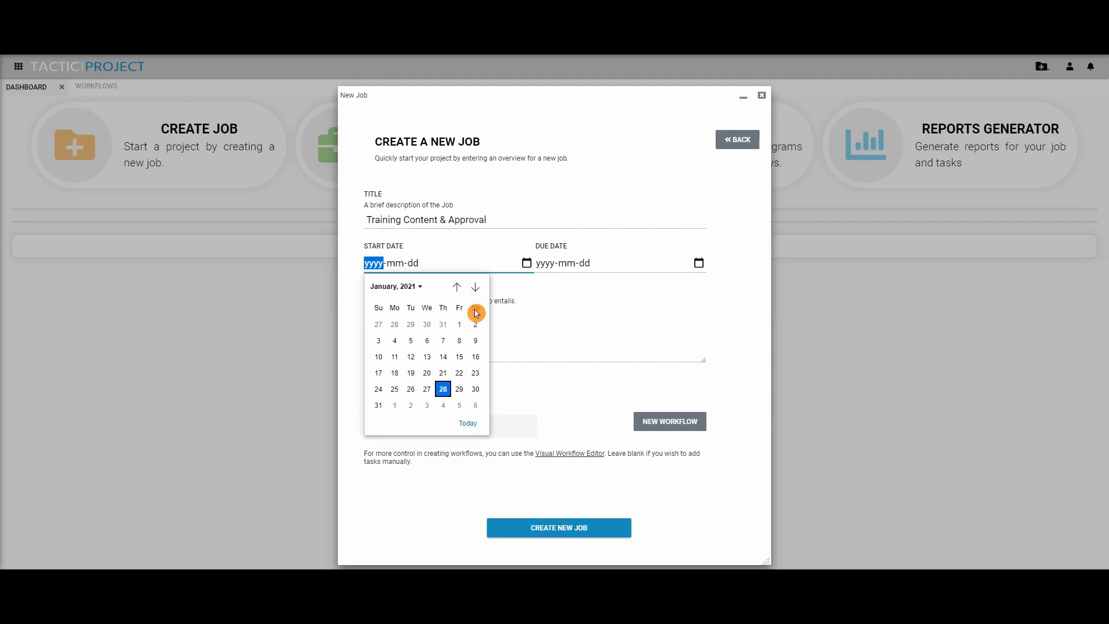
click(462, 393)
click(700, 264)
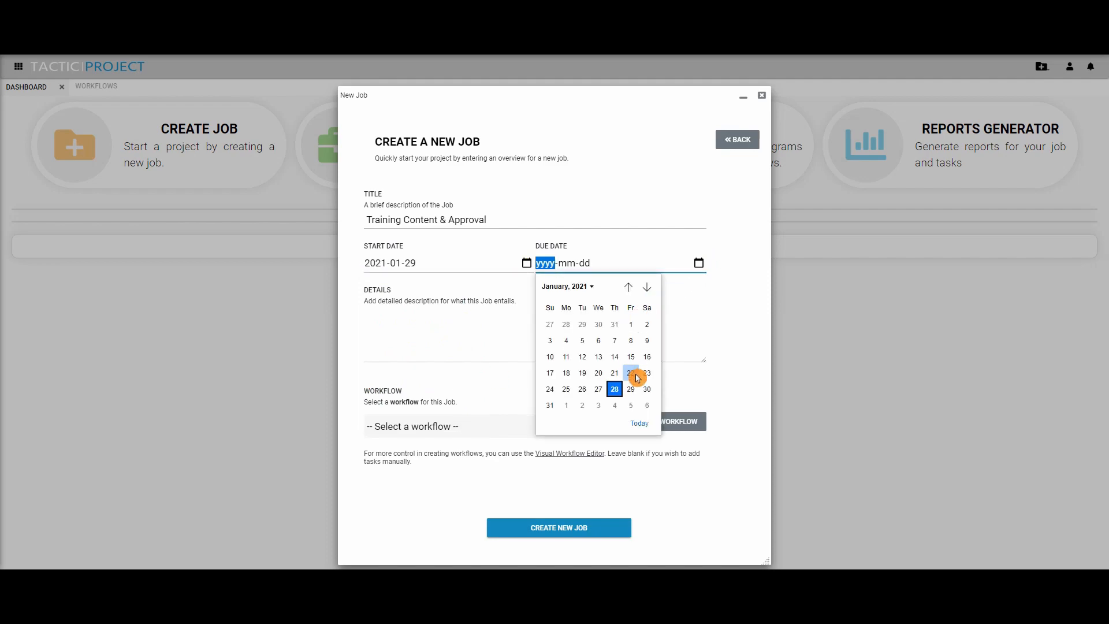
click(631, 405)
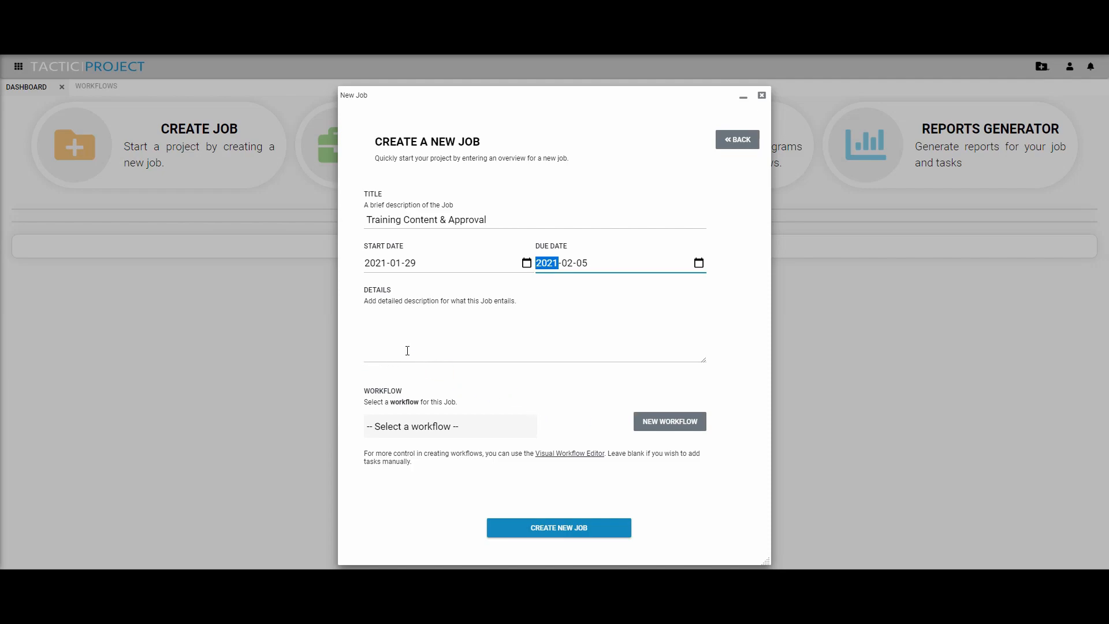
Step: Leave the job details blank, choose Corporate Training Workflow as its workflow, and create the job
click(431, 350)
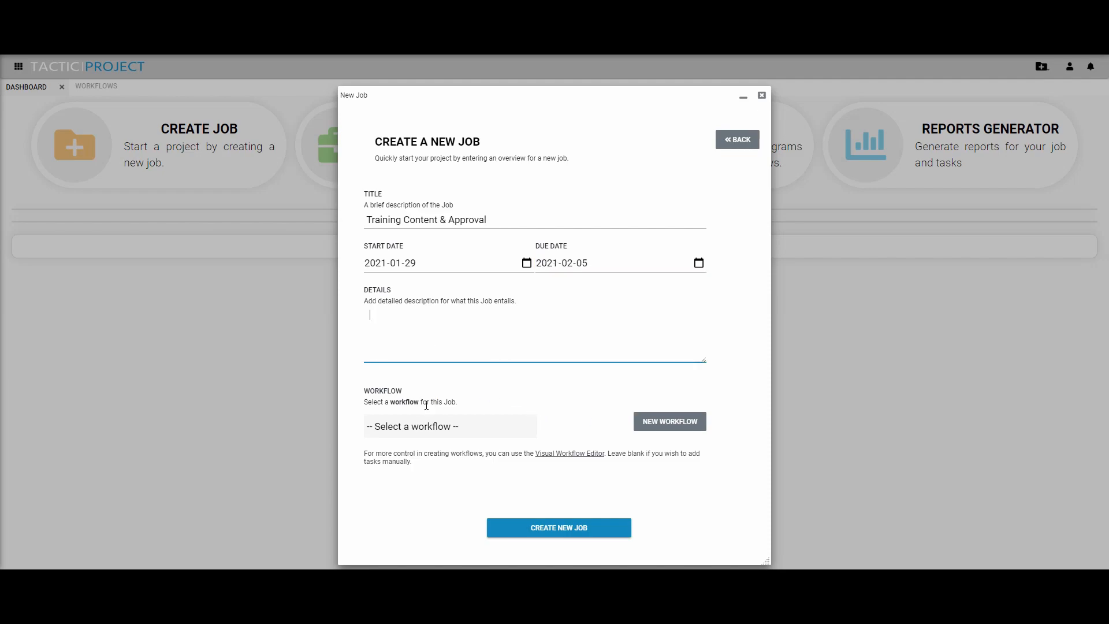
click(481, 432)
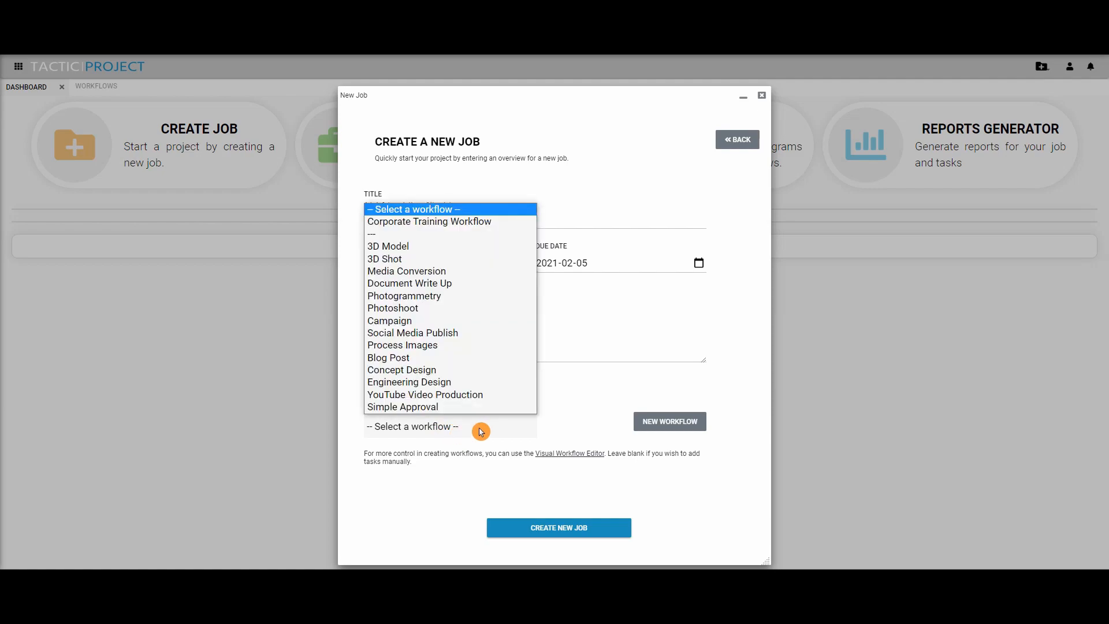
click(428, 223)
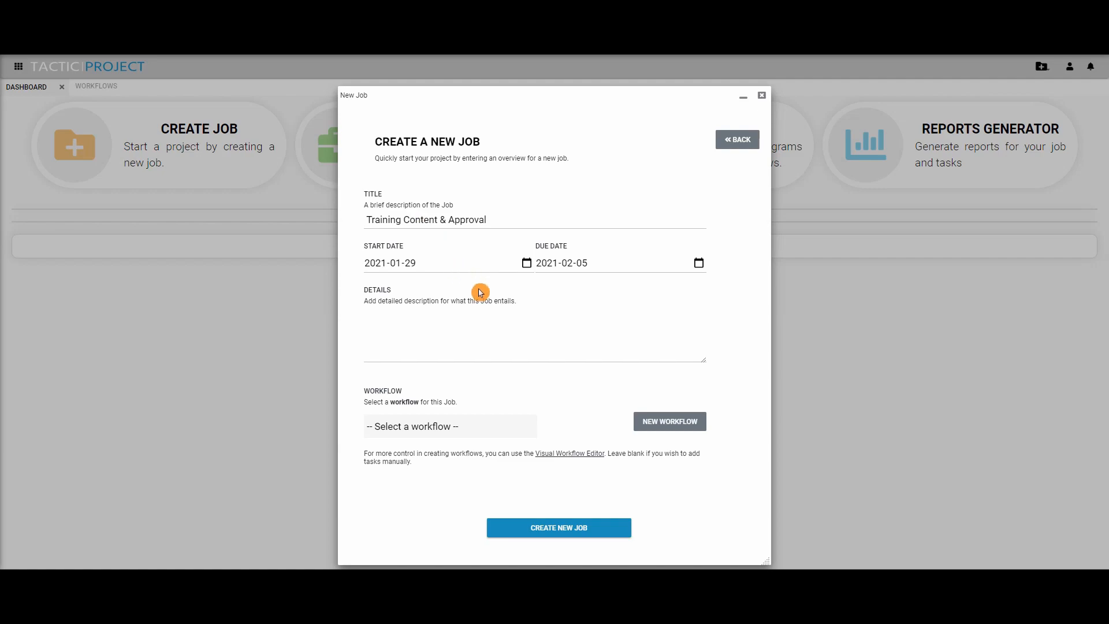
scroll(652, 328, down, 2)
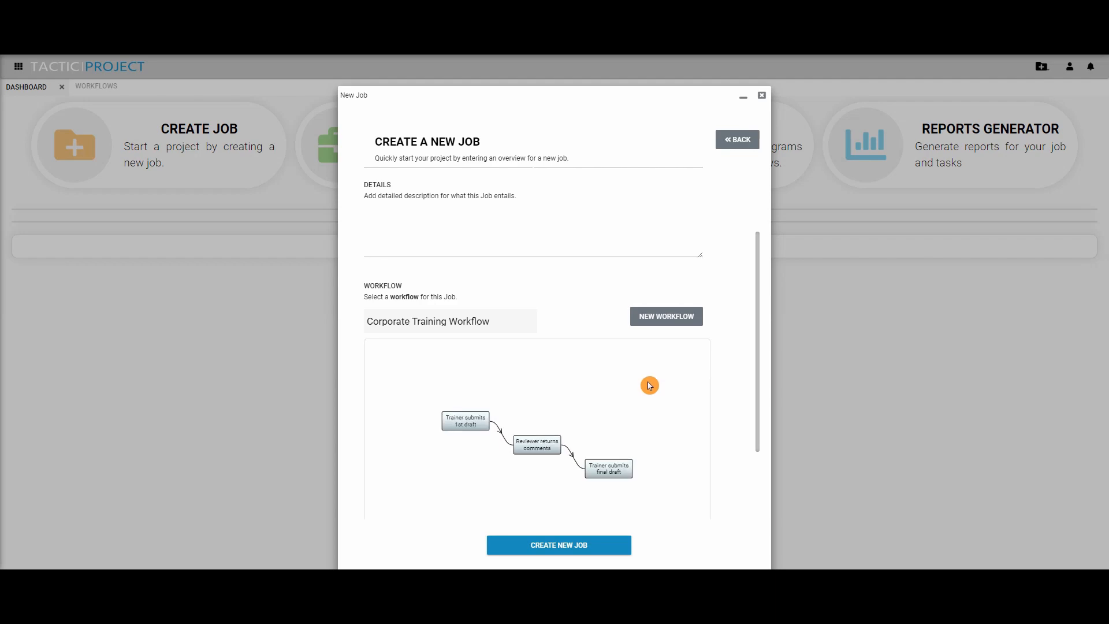
click(567, 551)
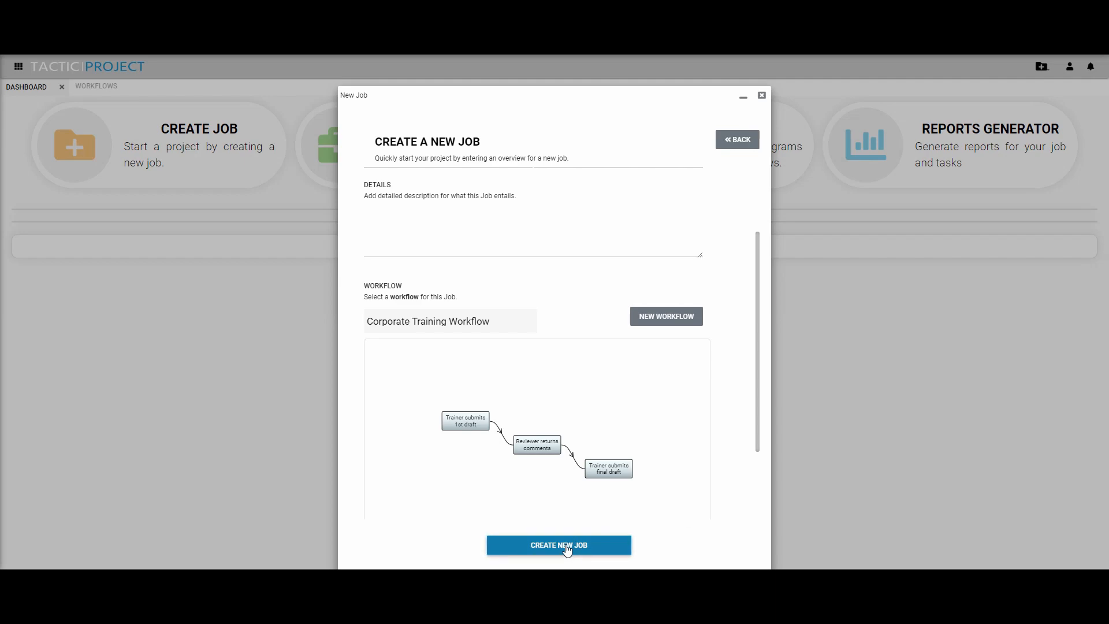
click(567, 549)
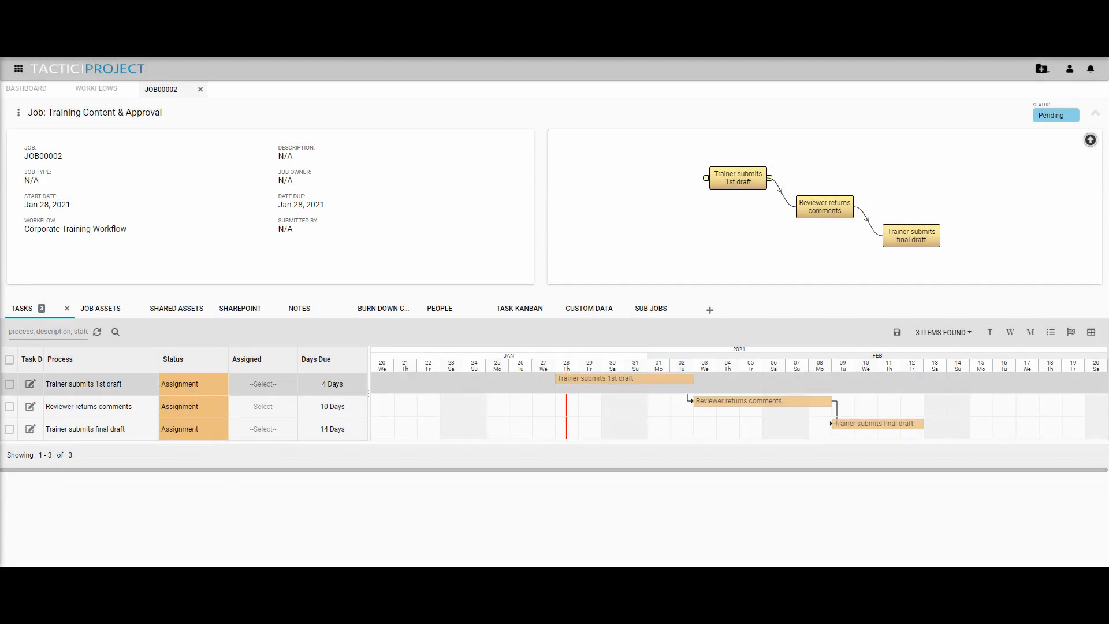
Step: Set the "Trainer submits 1st draft" task's status to Pending and assign it to trial_admin
click(191, 386)
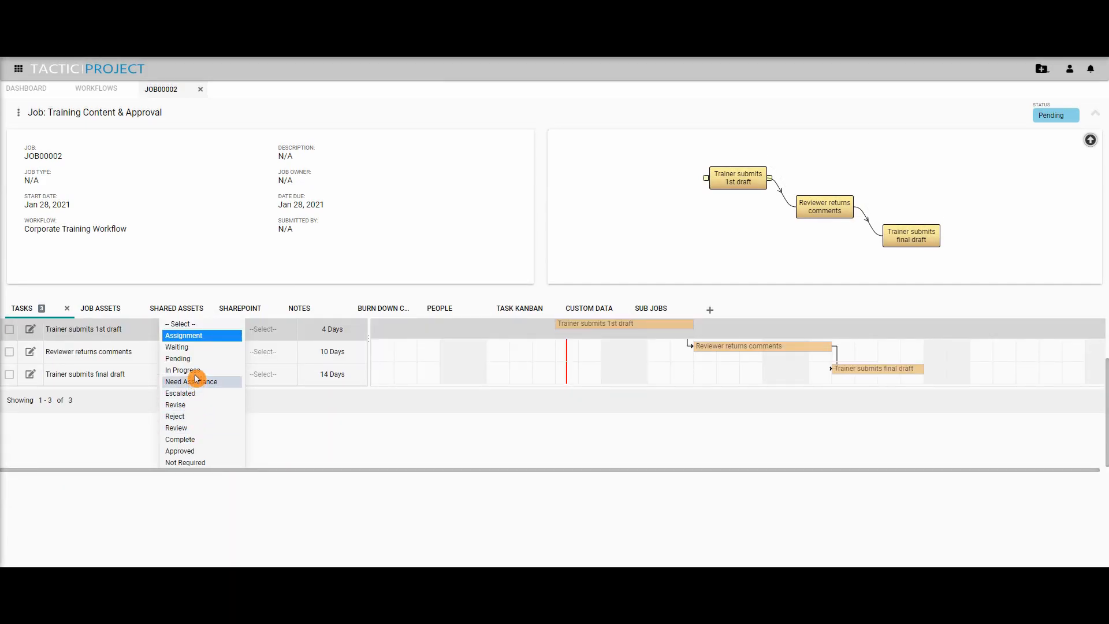
click(177, 358)
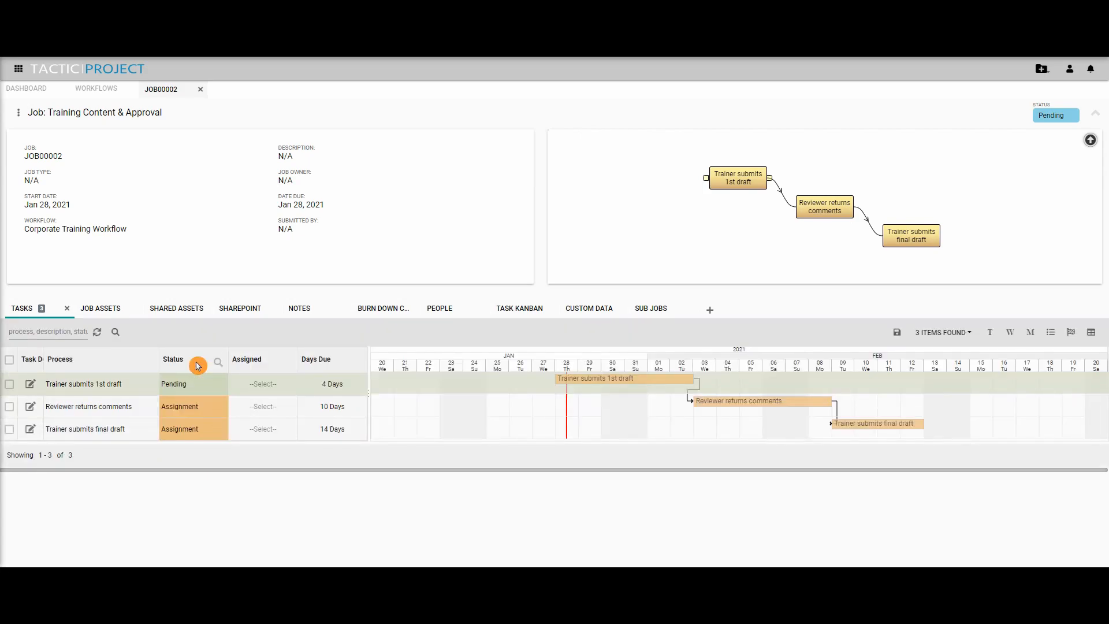
click(259, 384)
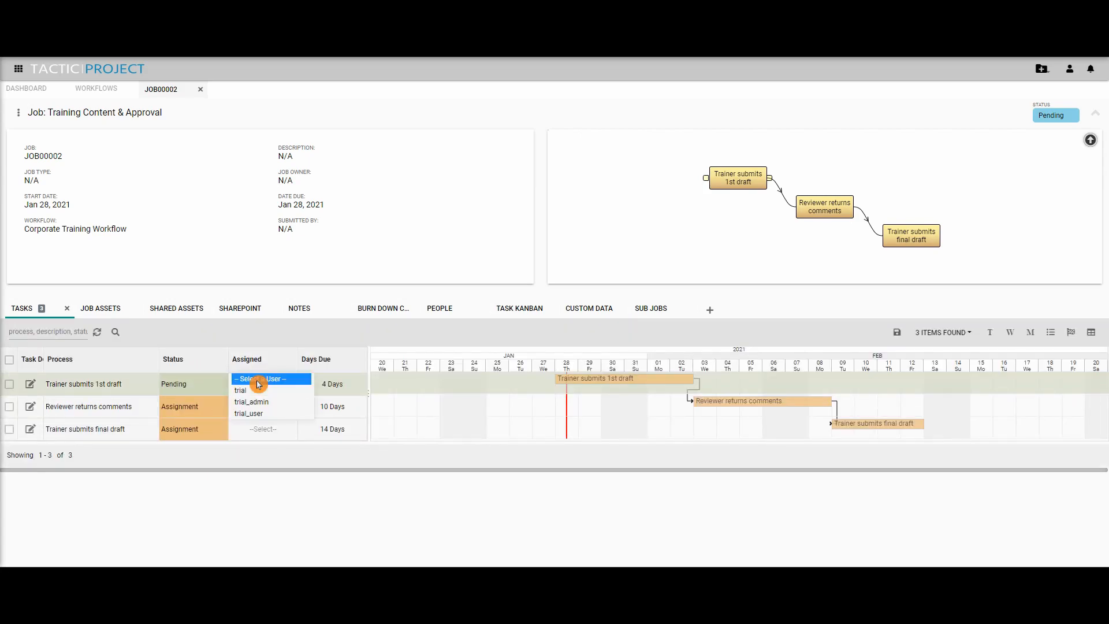
click(283, 402)
Step: Assign the "Reviewer returns comments" and "Trainer submits final draft" tasks to trial_admin, and save the task changes
click(269, 408)
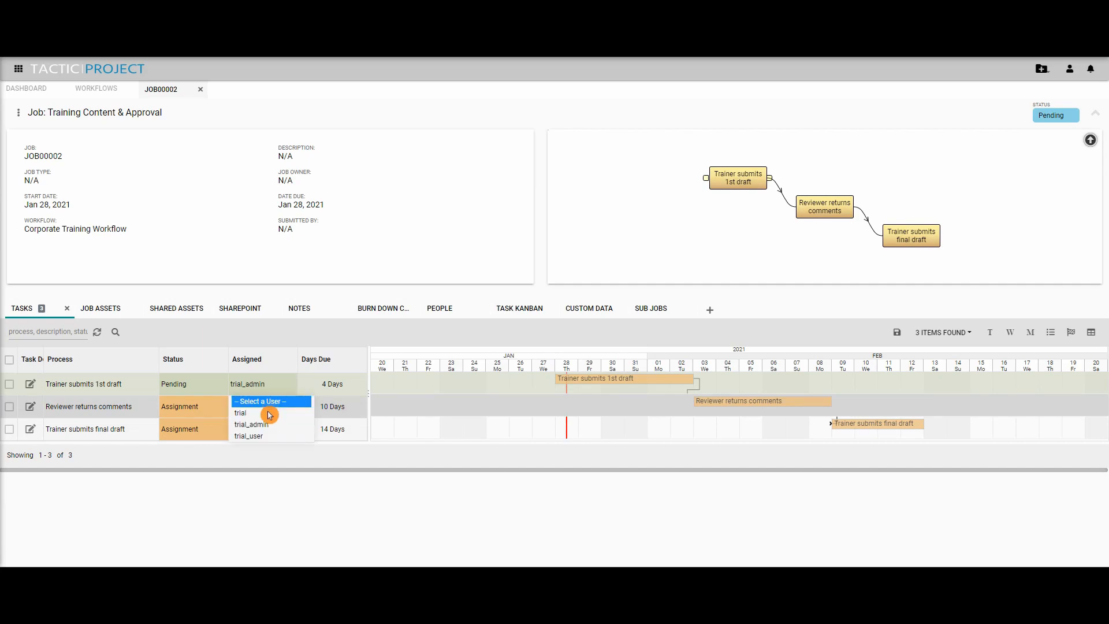
click(270, 428)
click(269, 429)
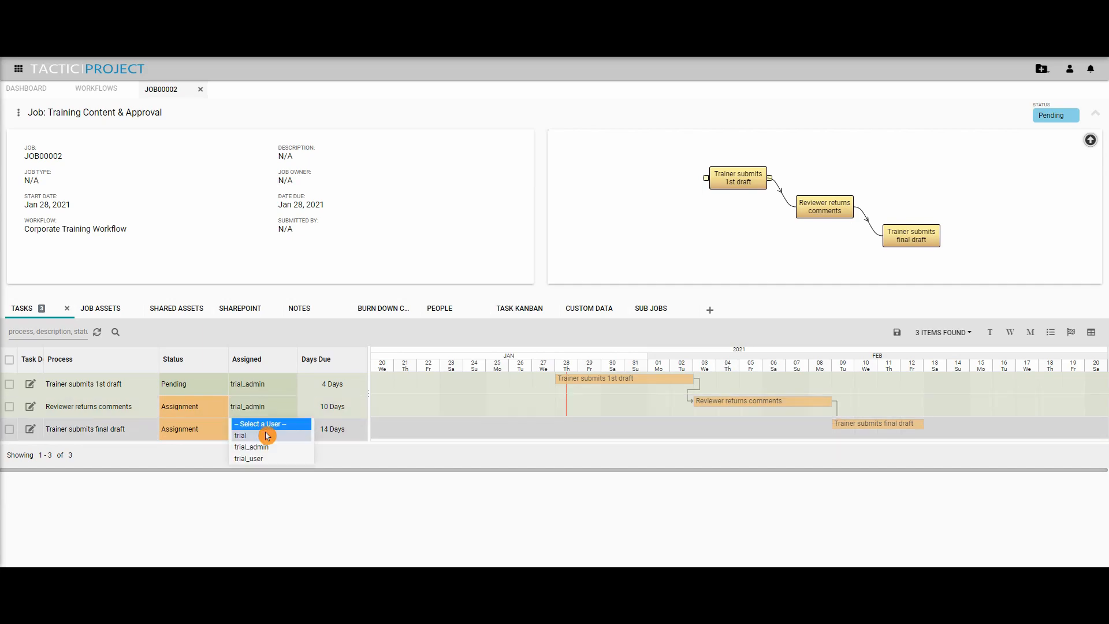
click(272, 446)
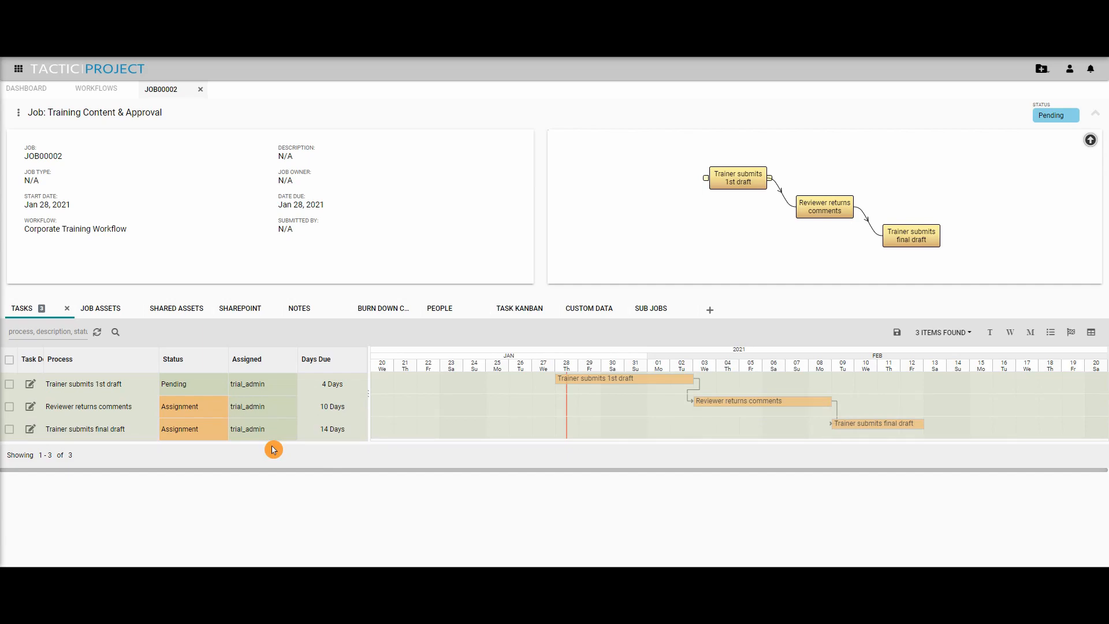
click(898, 334)
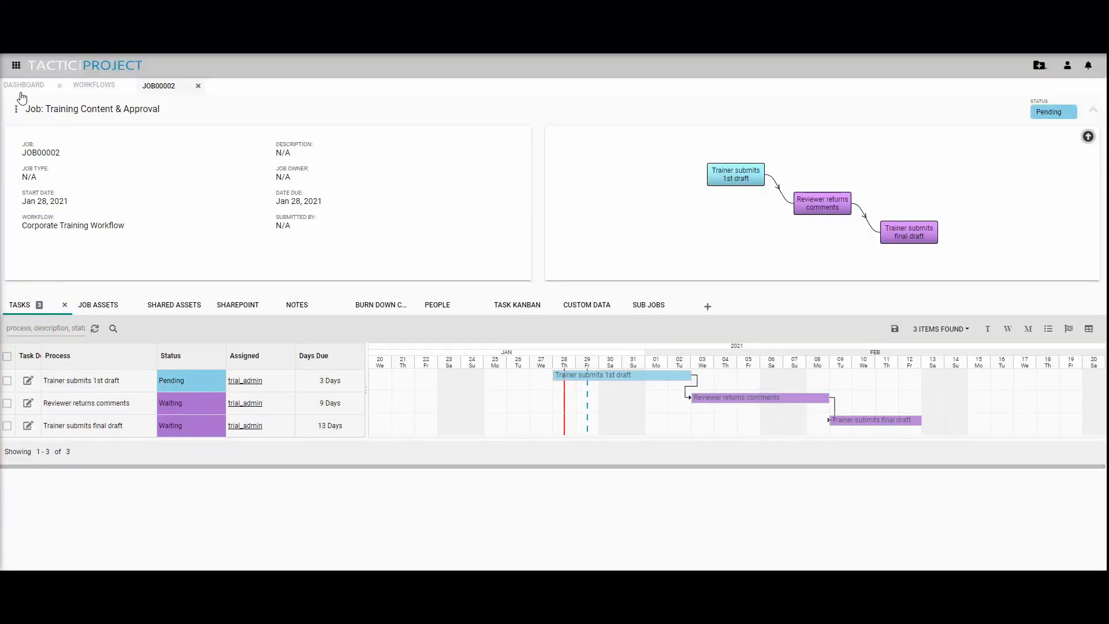
Step: Go to My Tasks and show the open tasks
click(18, 67)
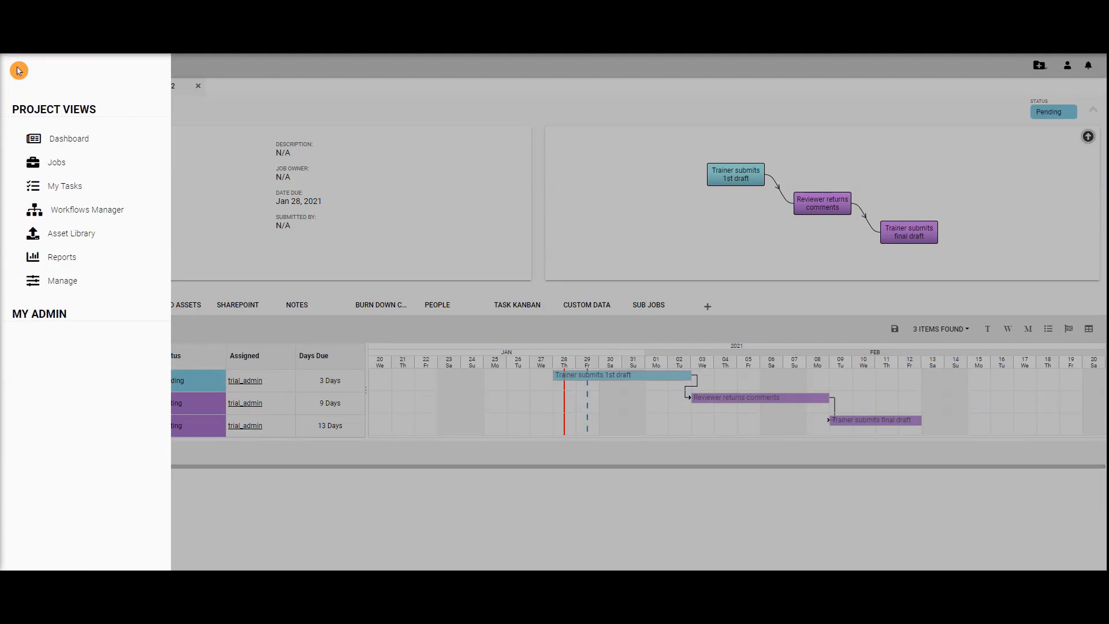
click(79, 192)
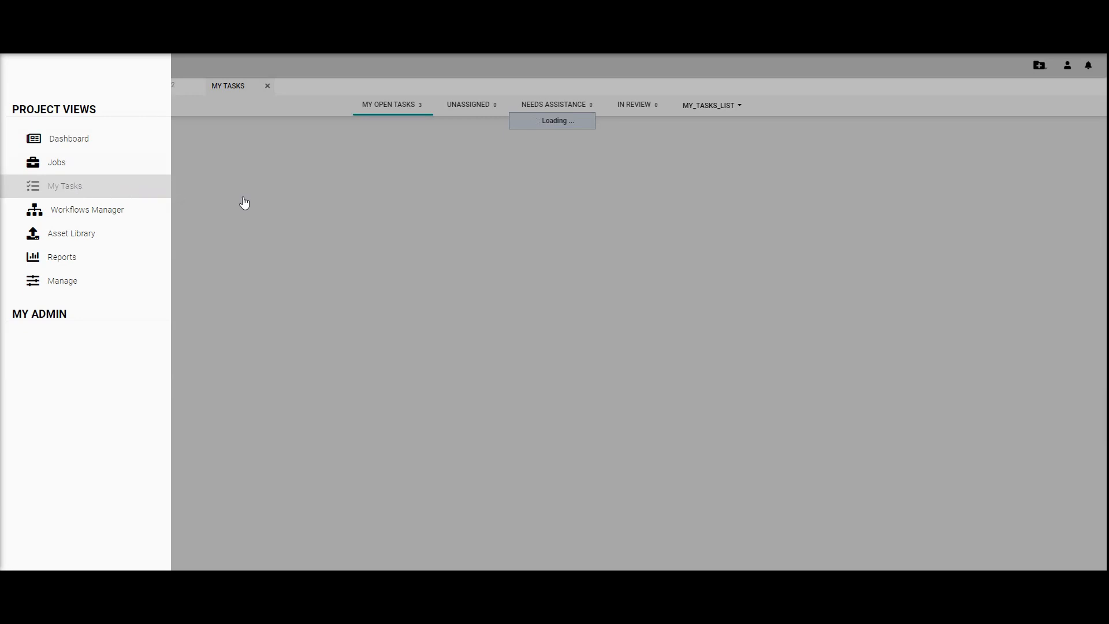
click(245, 201)
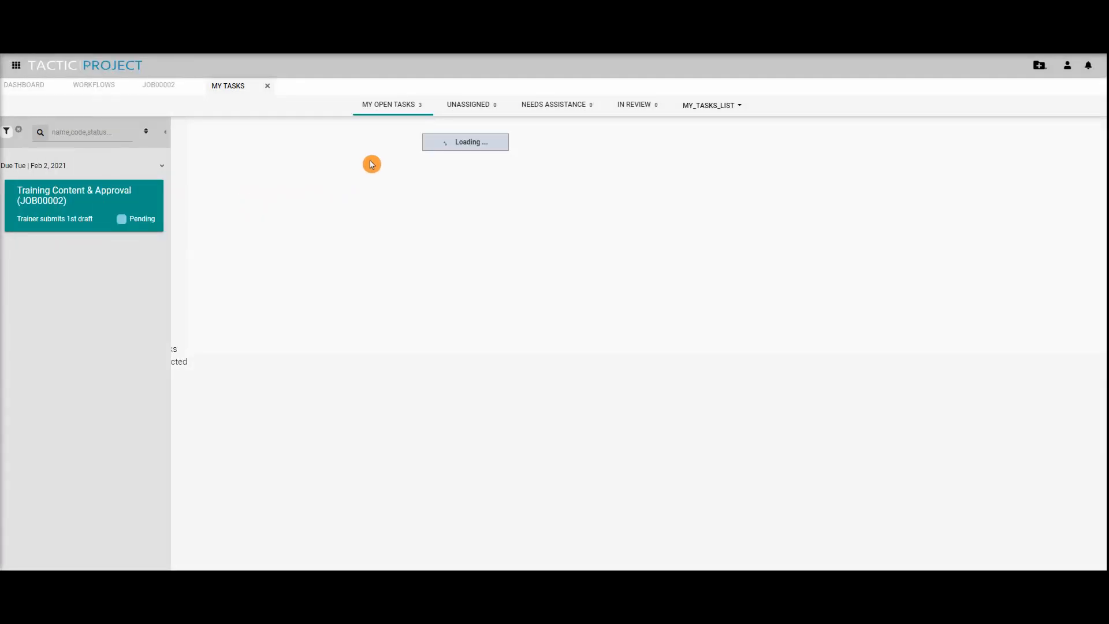
click(388, 108)
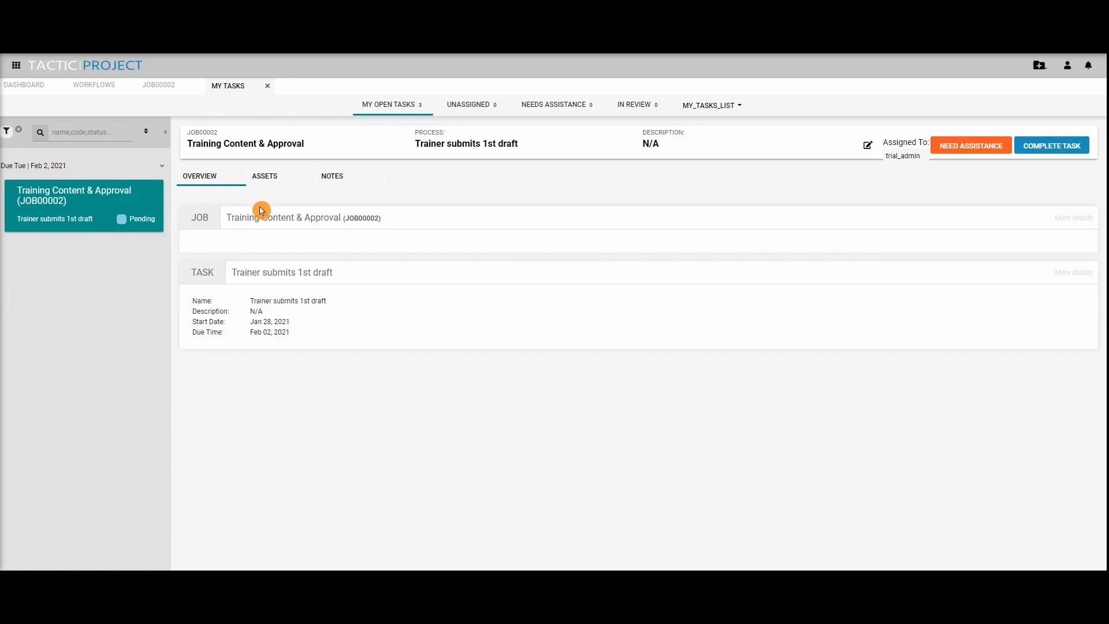
Step: Upload all six desktop files, from "A Training Document Tutorial 01.docx" through "vfx_Section1.jpg", as assets of the "Trainer submits 1st draft" task
click(271, 183)
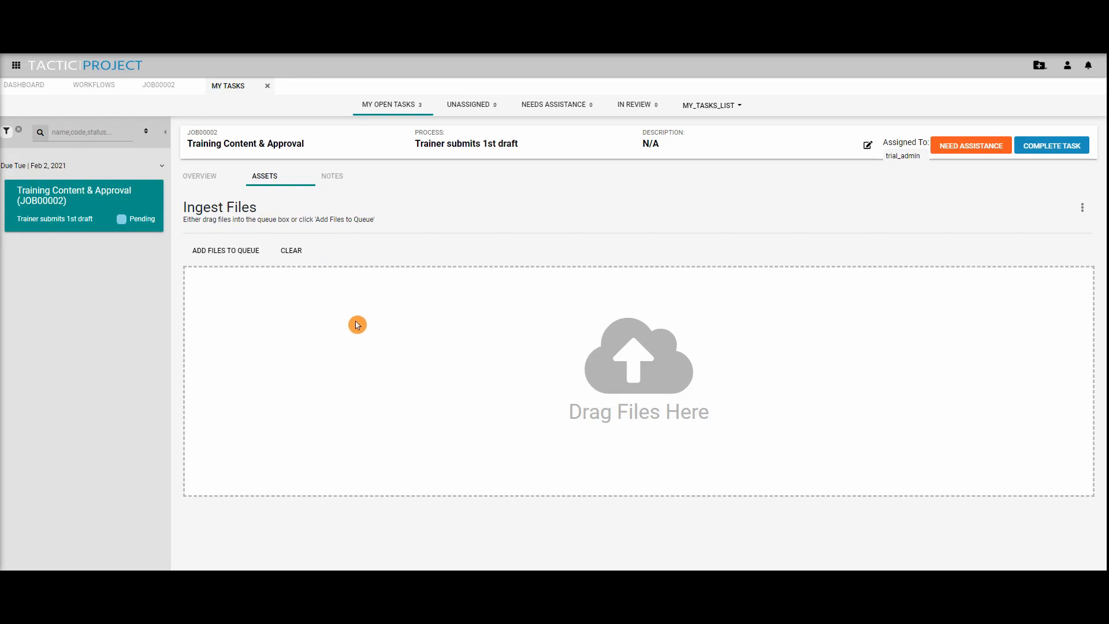
click(242, 251)
click(136, 93)
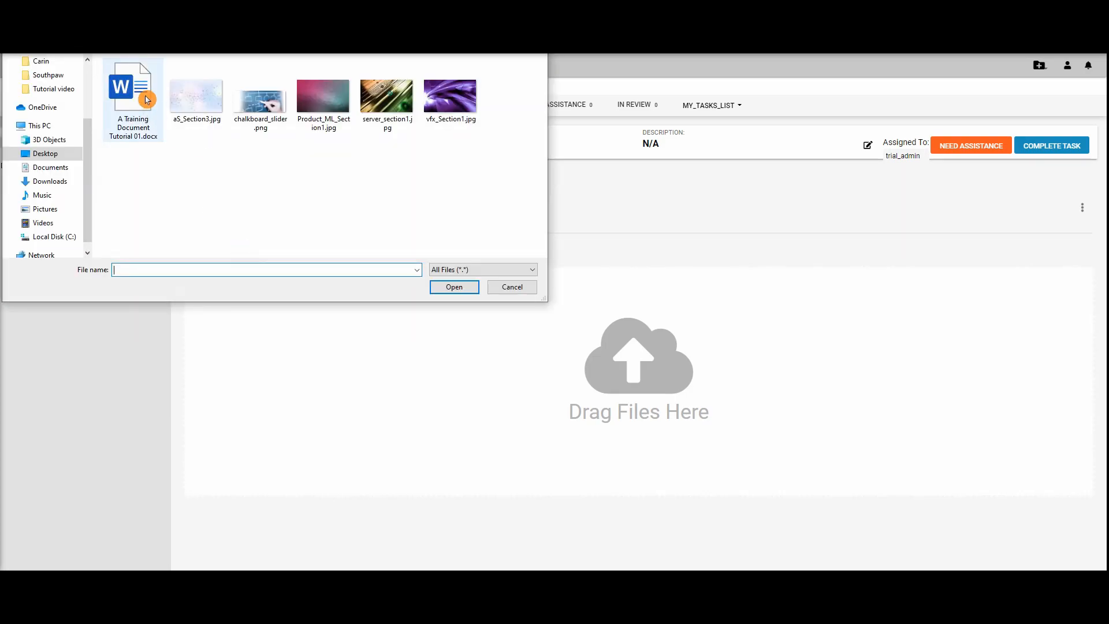
shift+click(459, 96)
click(454, 287)
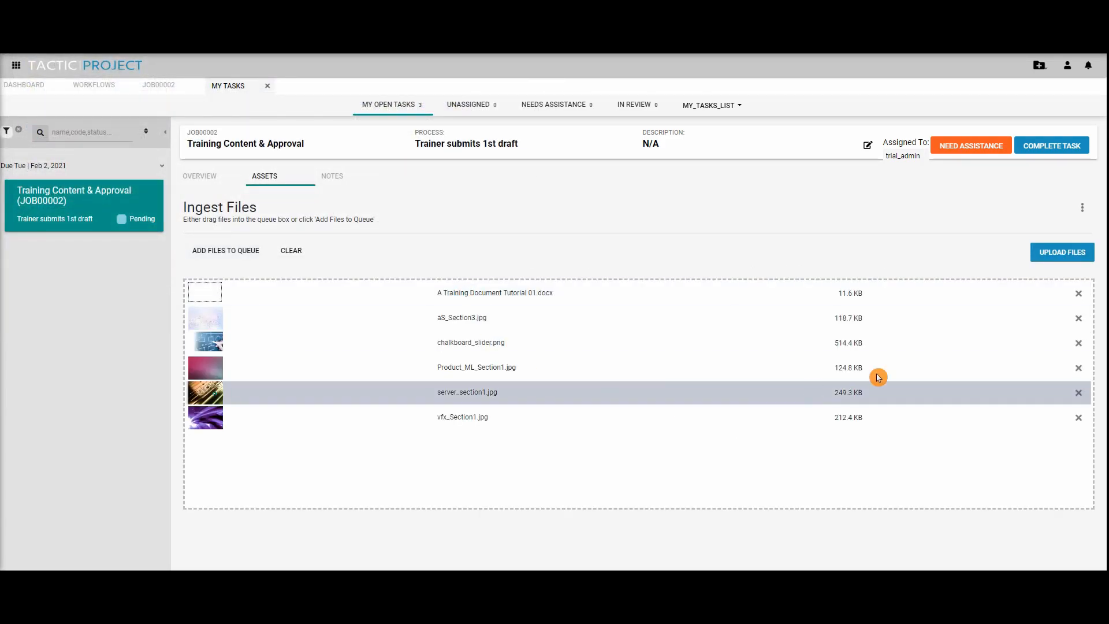
click(1061, 255)
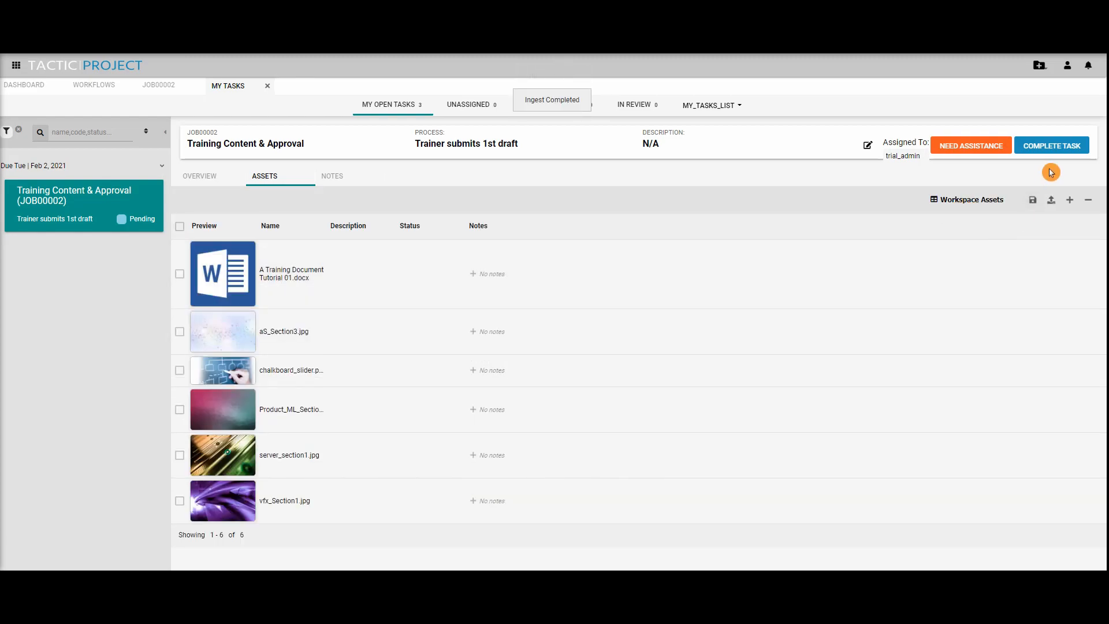
Step: Complete the "Trainer submits 1st draft" task, and show the job assets of JOB00002
click(1055, 146)
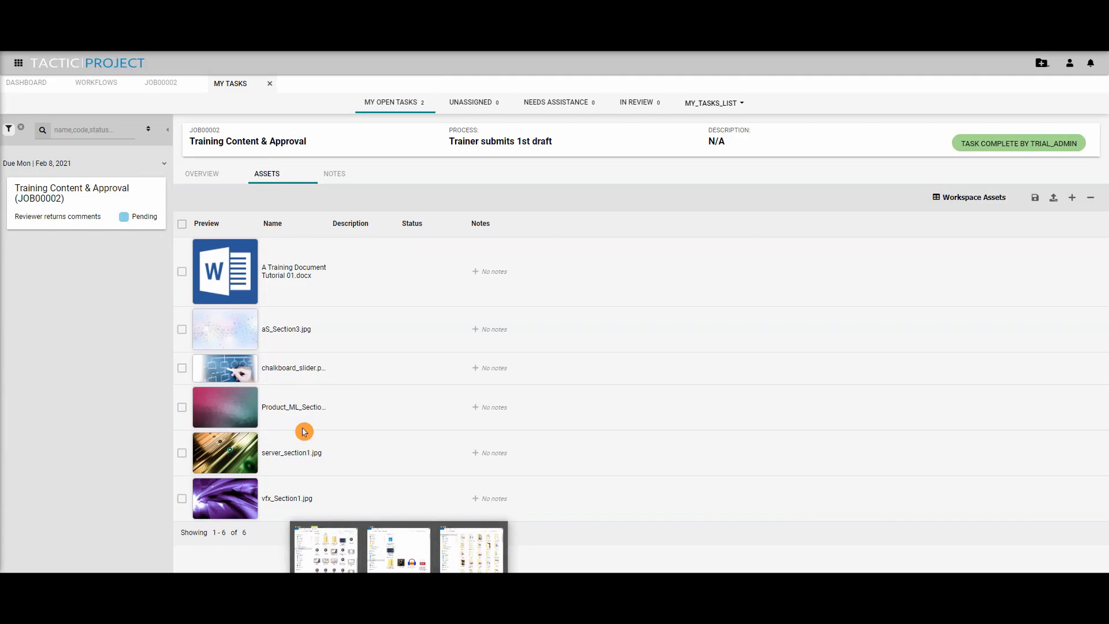
click(162, 83)
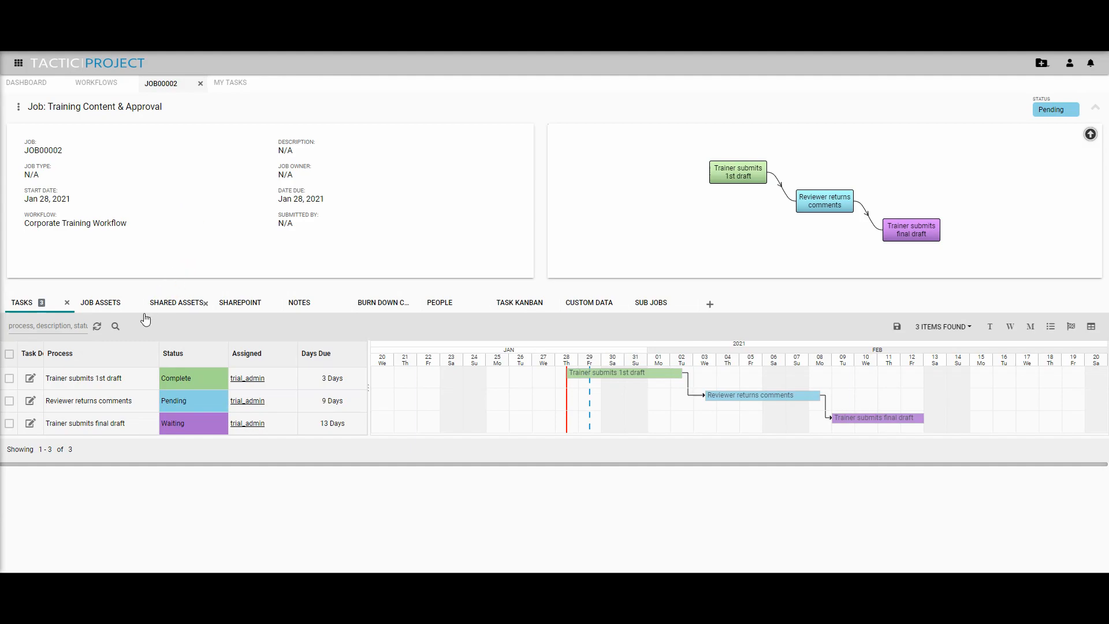
click(98, 308)
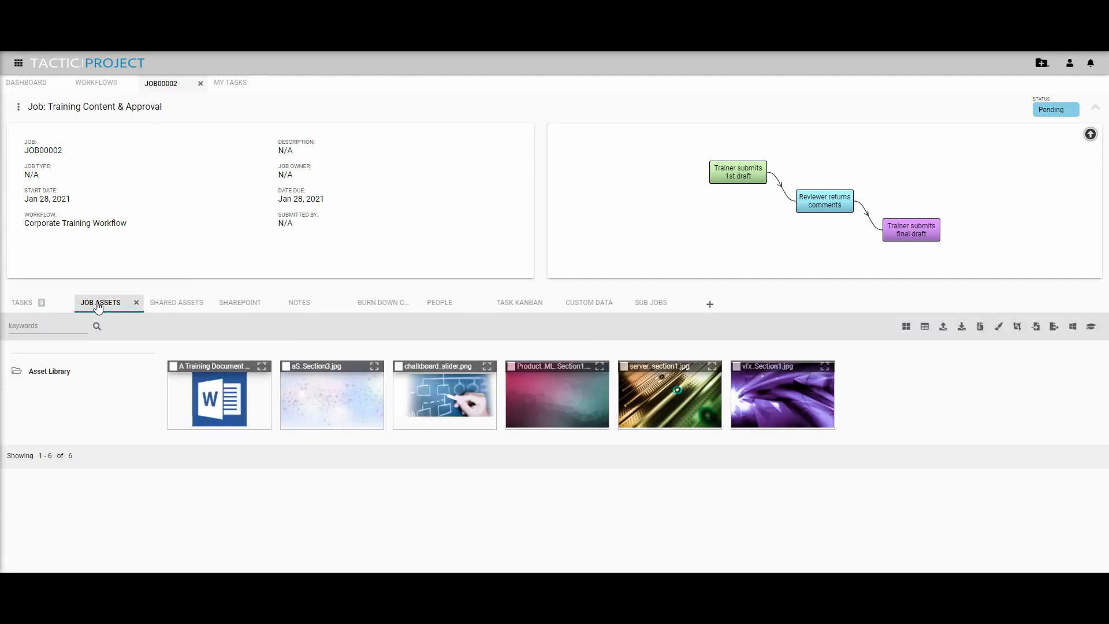
mouse_move(201, 401)
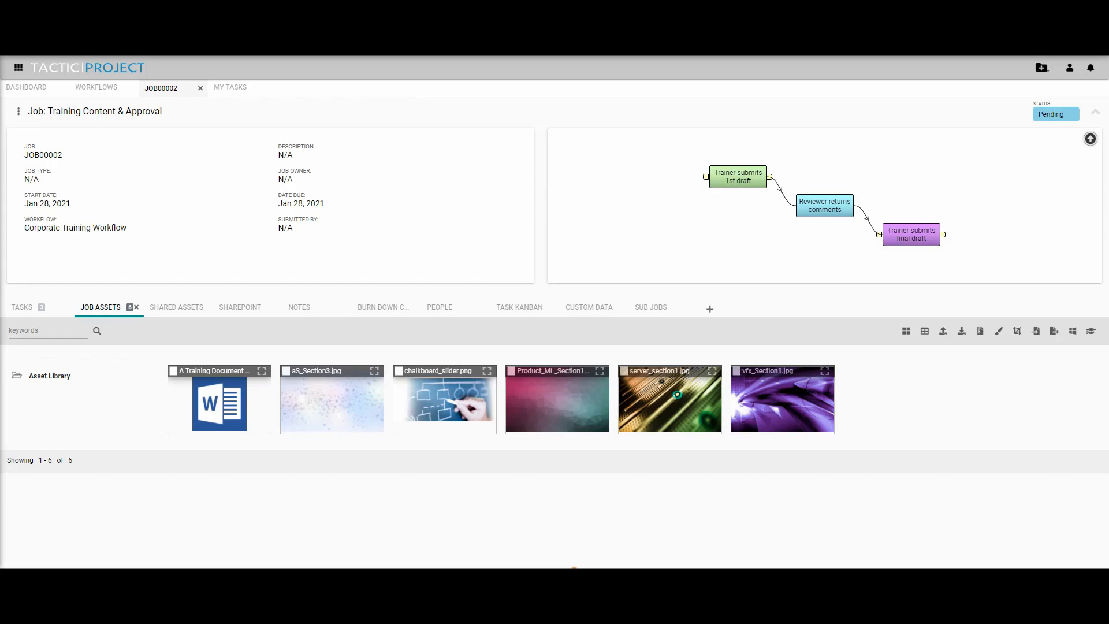
Step: Add the note "Please see ABC" to JOB00002 for the "Trainer submits 1st draft" process
click(297, 310)
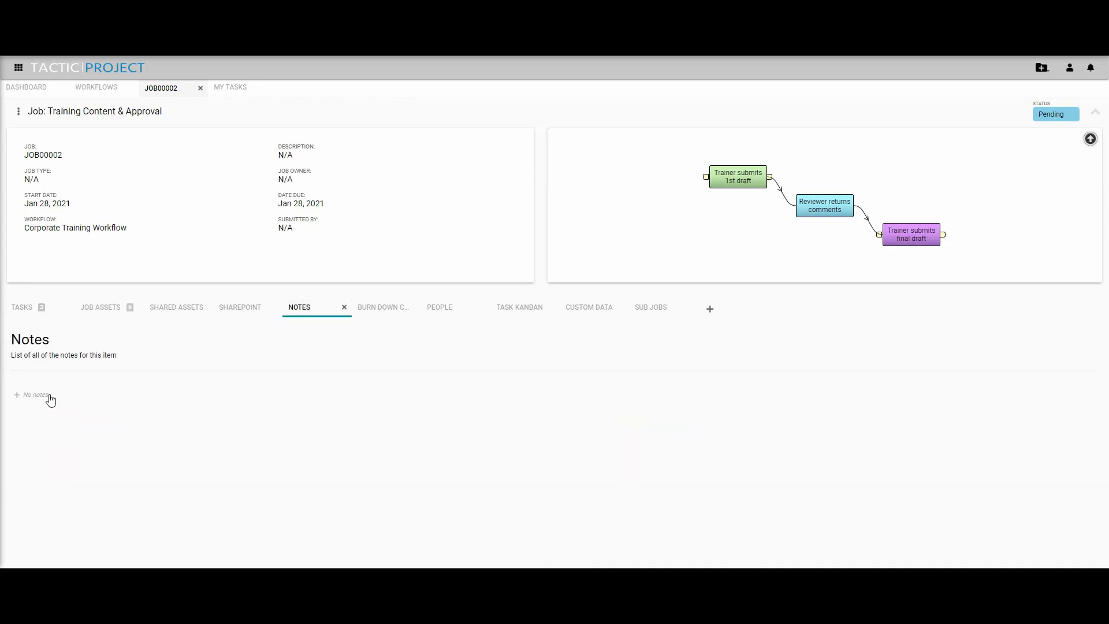
click(38, 395)
click(60, 460)
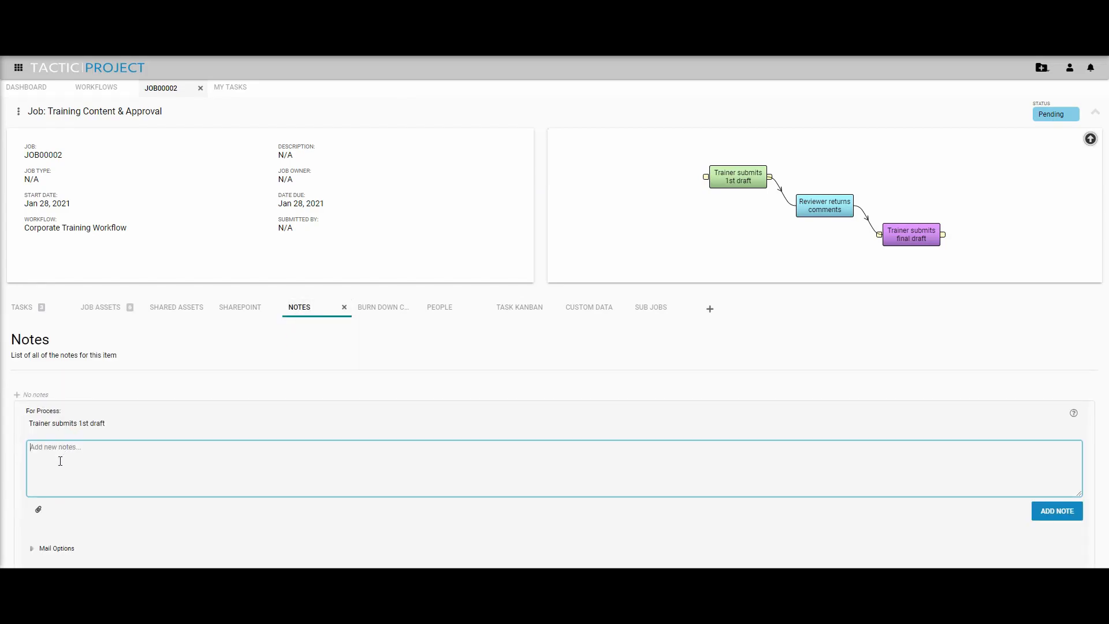
text(Please see ABC)
click(1046, 520)
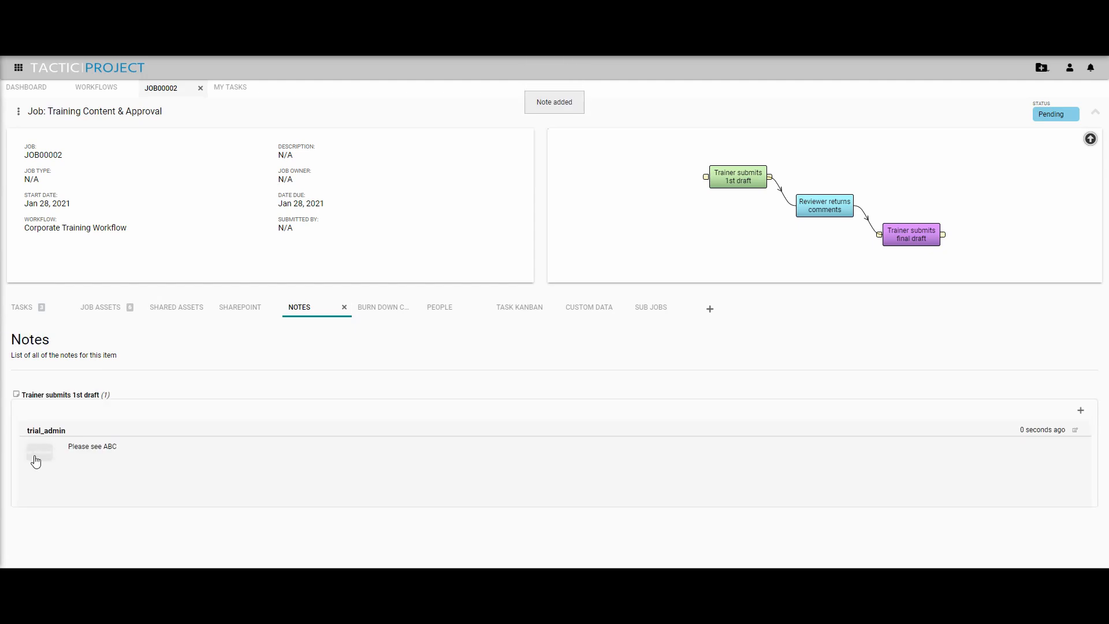
click(167, 375)
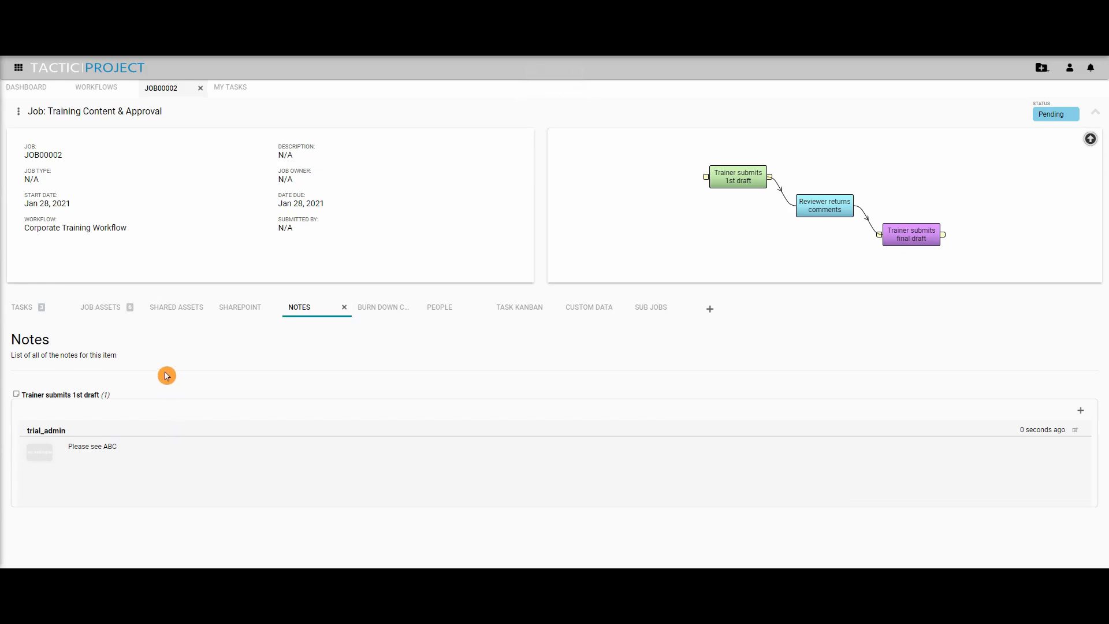
Step: Add the note "Please review XYZ" in the details of the job's "Reviewer returns comments" task, and close the details
click(21, 314)
click(31, 355)
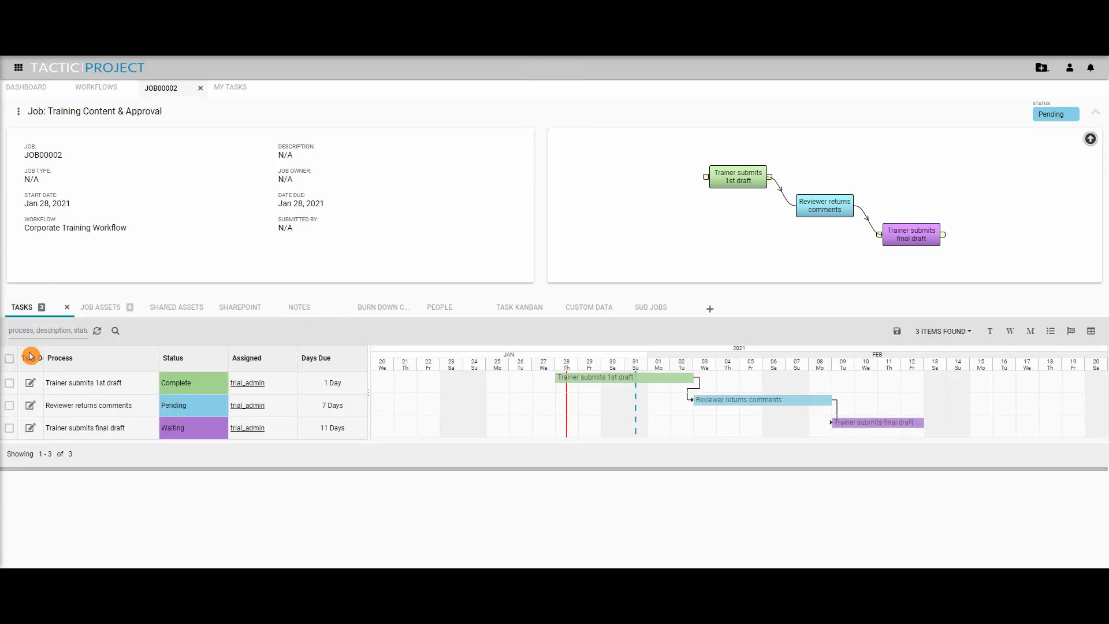
click(30, 407)
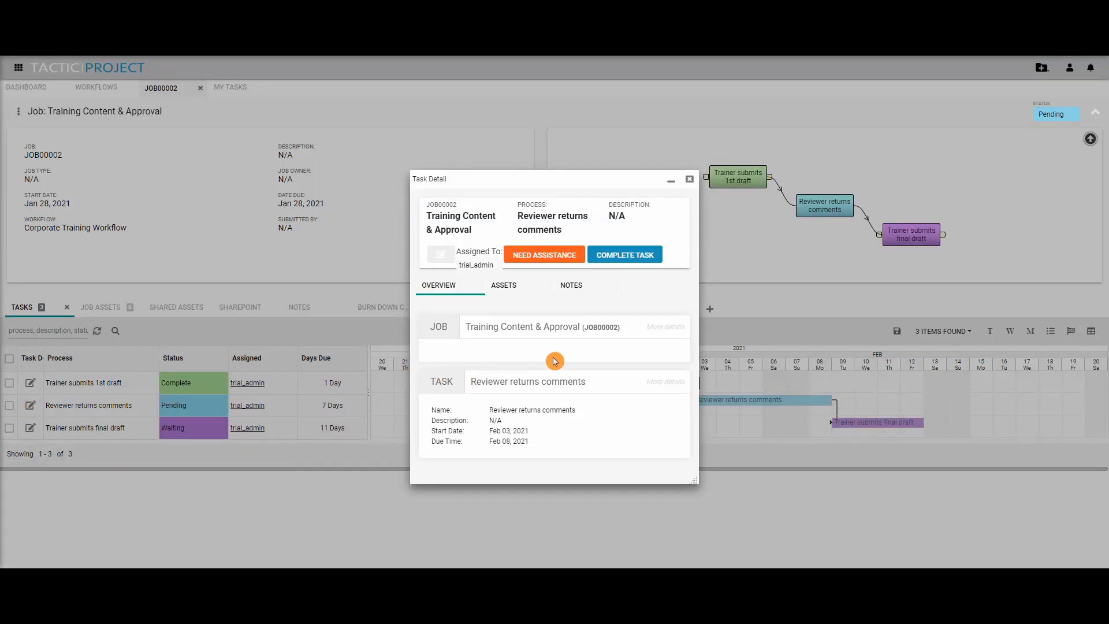
click(569, 289)
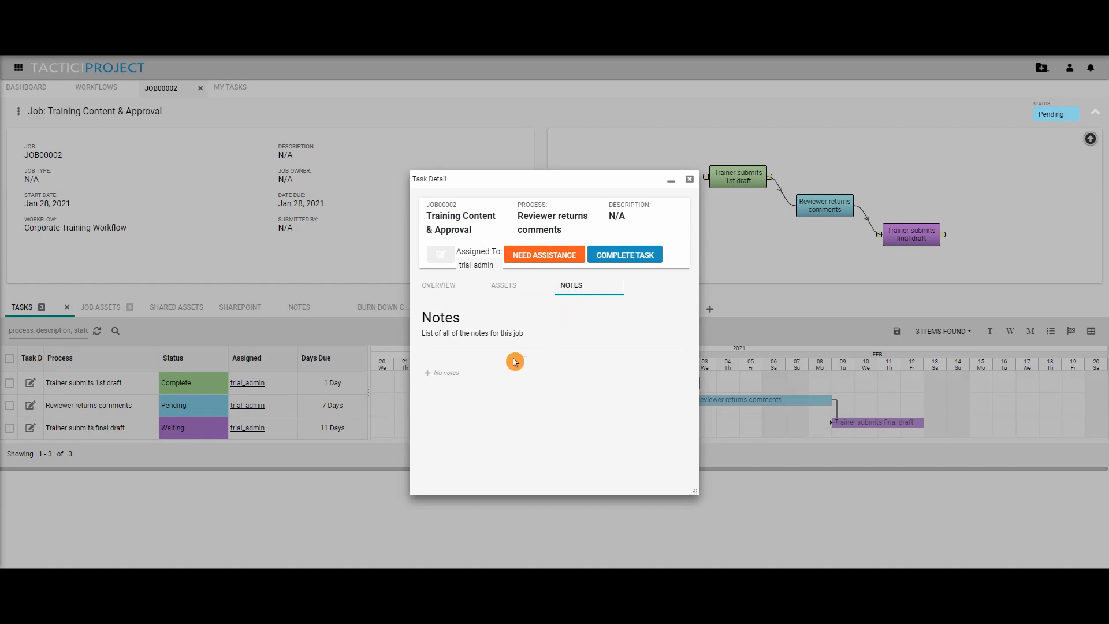
click(448, 373)
text(Please review XYZ)
click(638, 476)
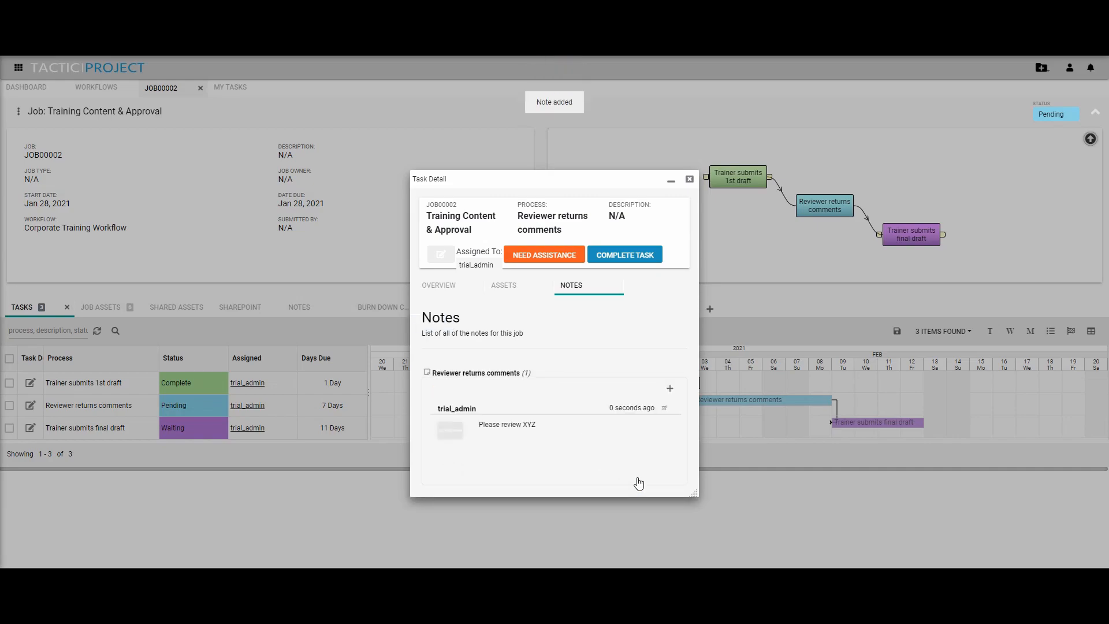
click(689, 179)
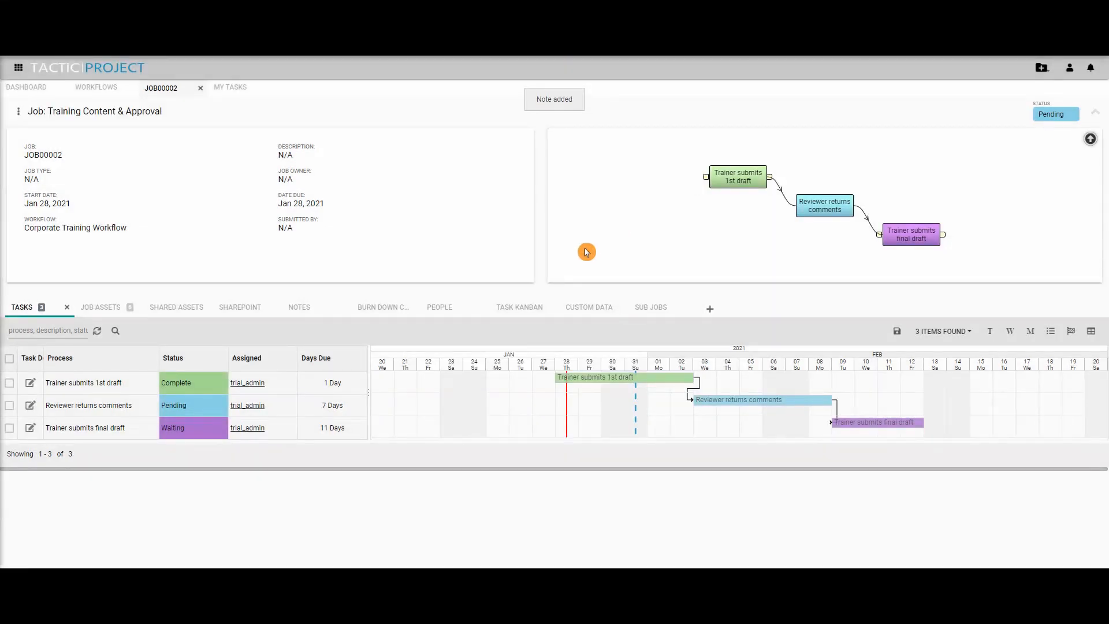
Step: Reload the notes of JOB00002 and review the notes listed for each process
click(310, 316)
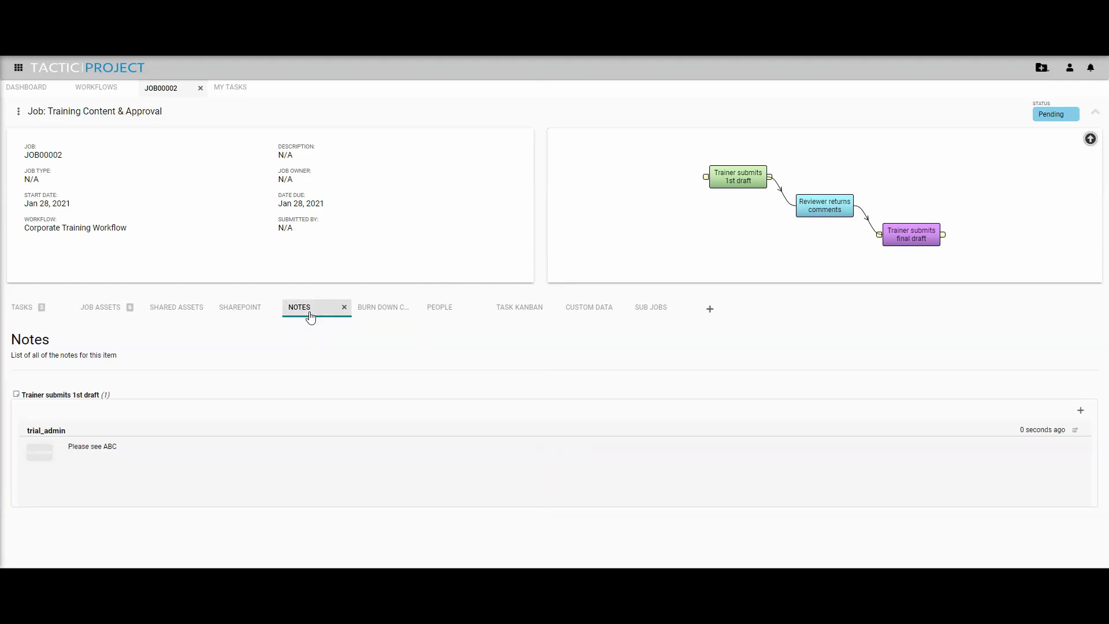
right_click(311, 316)
click(326, 331)
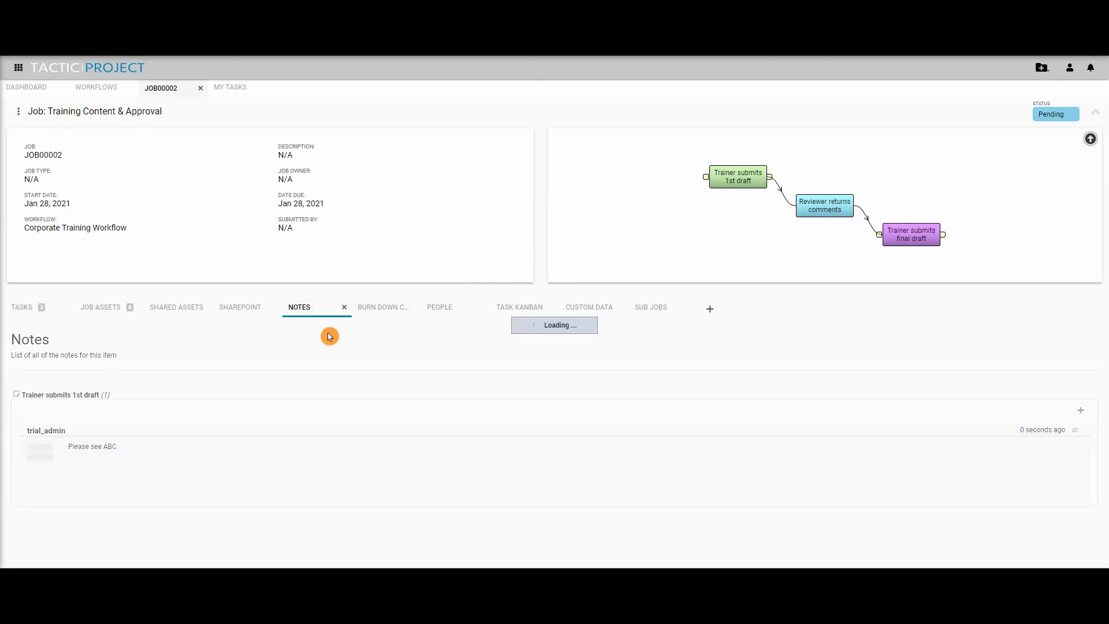
scroll(365, 444, down, 1)
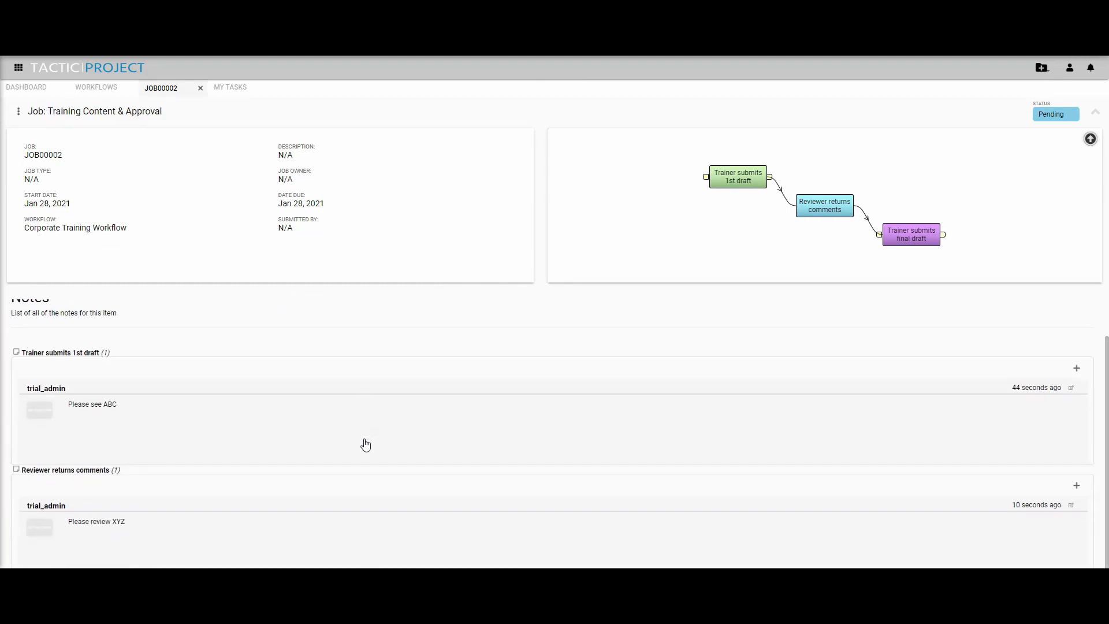